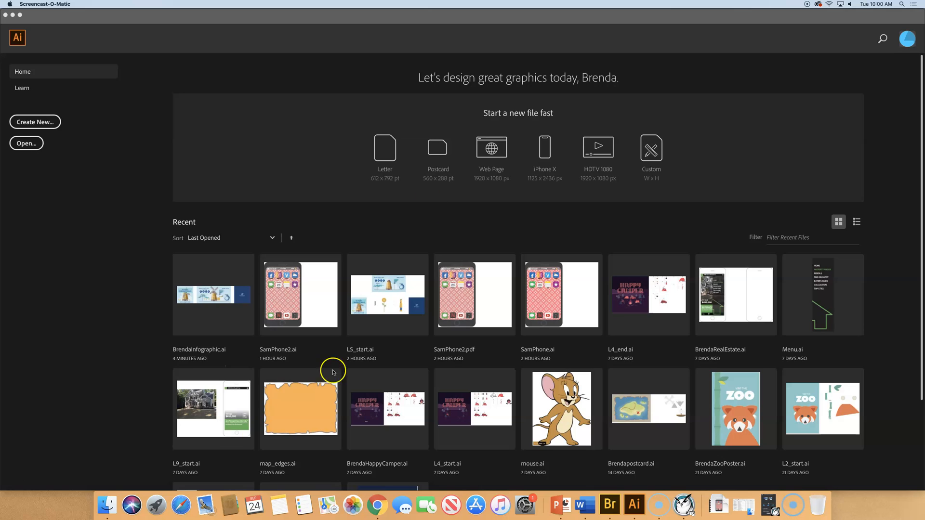
Open the file L6_practice.ai from the Lesson06 folder inside Illustrator Book Files 2019
{"action": "left_click", "coordinate": [209, 146]}
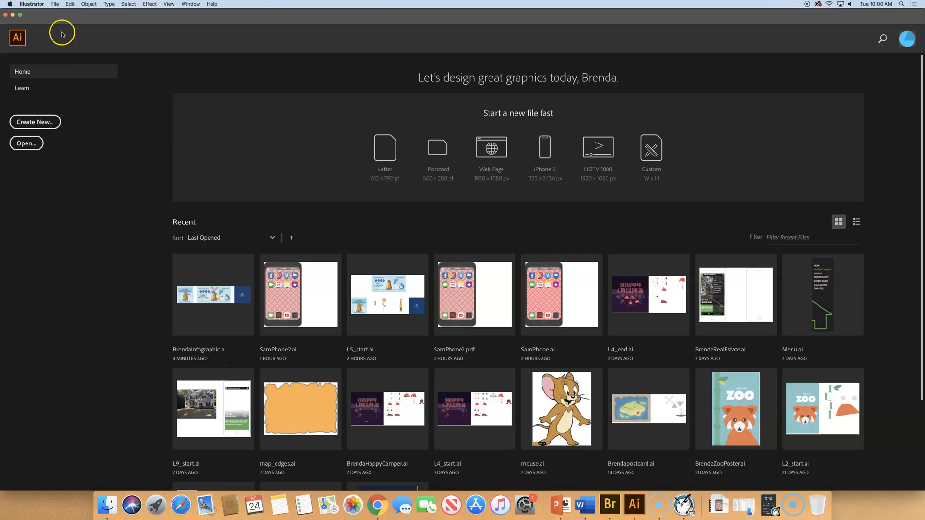
{"action": "left_click", "coordinate": [55, 5]}
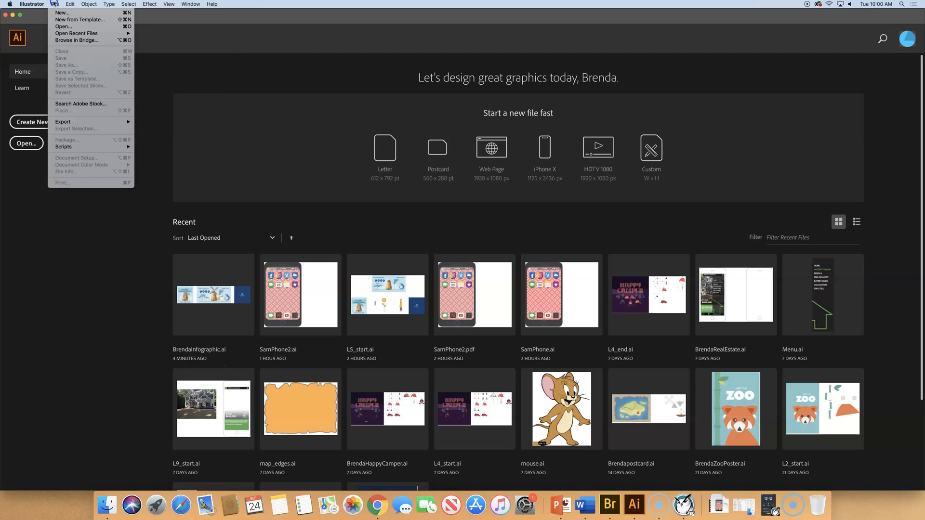
{"action": "left_click", "coordinate": [65, 26]}
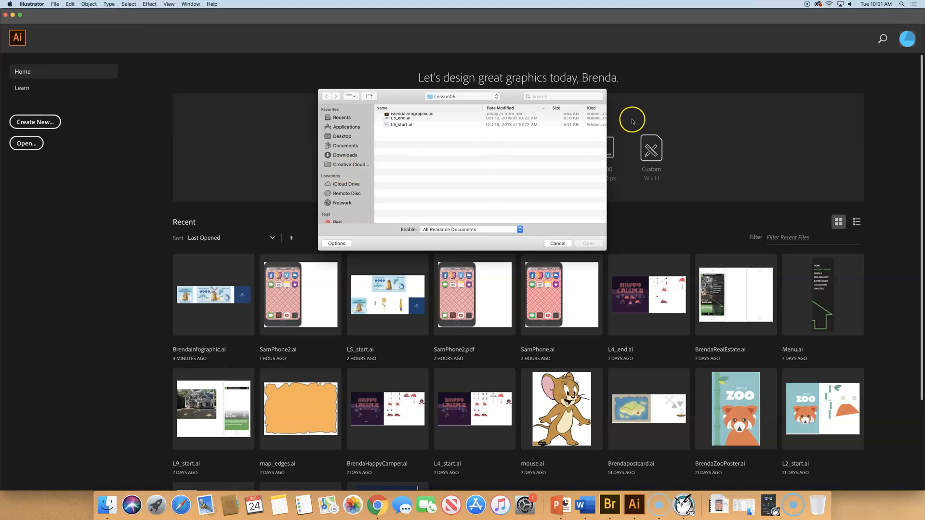
{"action": "left_click", "coordinate": [475, 98]}
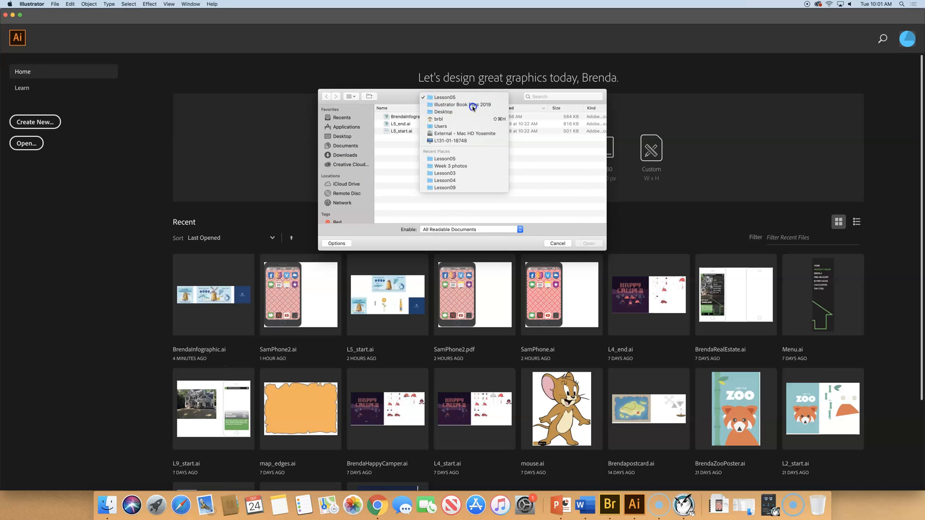
{"action": "left_click", "coordinate": [473, 105]}
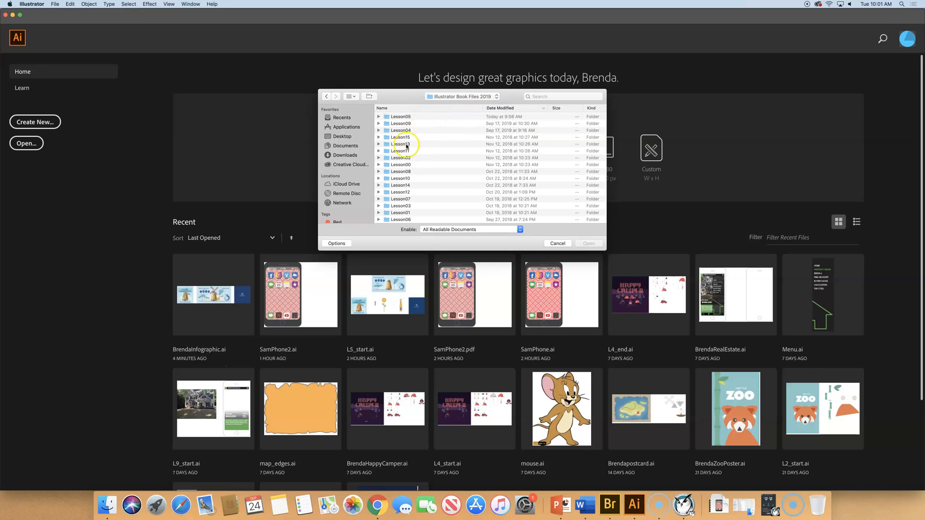
{"action": "left_click", "coordinate": [397, 221]}
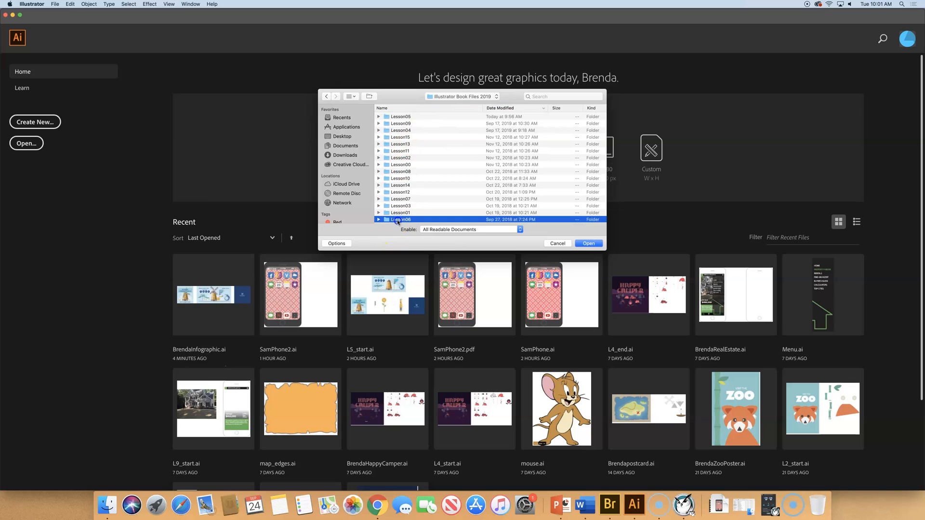
{"action": "double_click", "coordinate": [398, 220]}
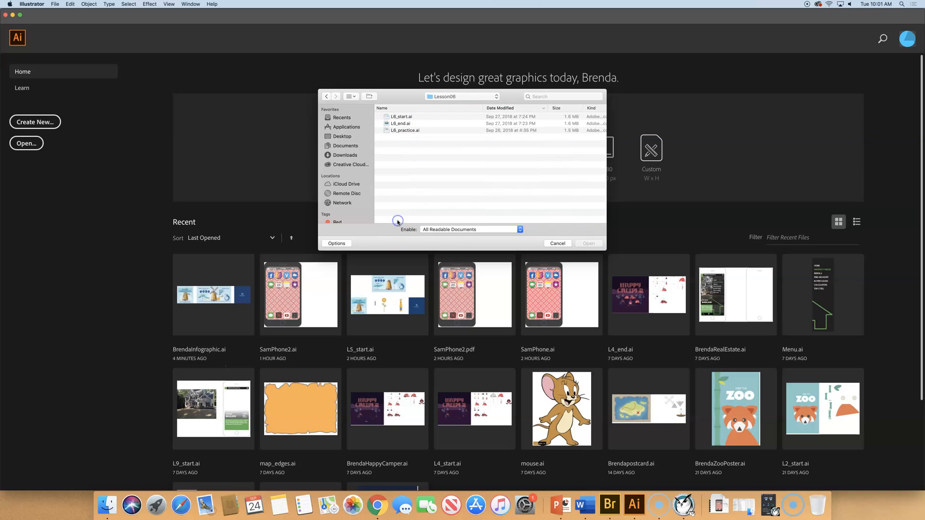
{"action": "double_click", "coordinate": [409, 130]}
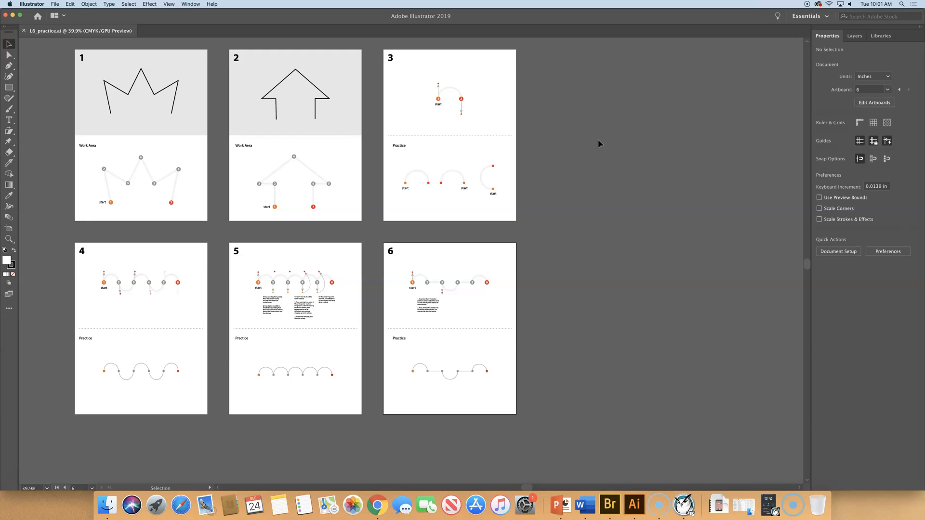
Save the document under a new name made of the author's first name followed by PenPractice, accepting the default Illustrator CC options
{"action": "left_click", "coordinate": [55, 3]}
{"action": "left_click", "coordinate": [71, 65]}
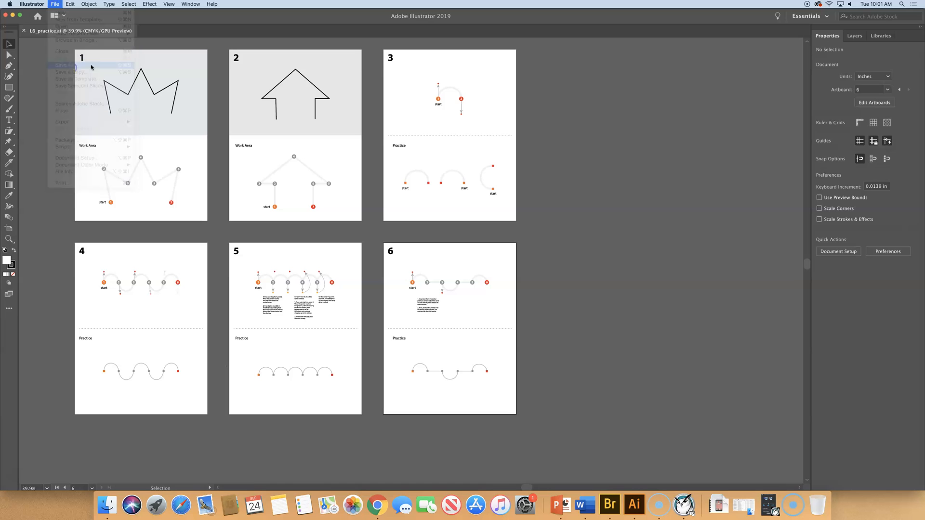
{"action": "type", "text": "BrendaPen"}
{"action": "type", "text": "Practice"}
{"action": "key", "text": "Return"}
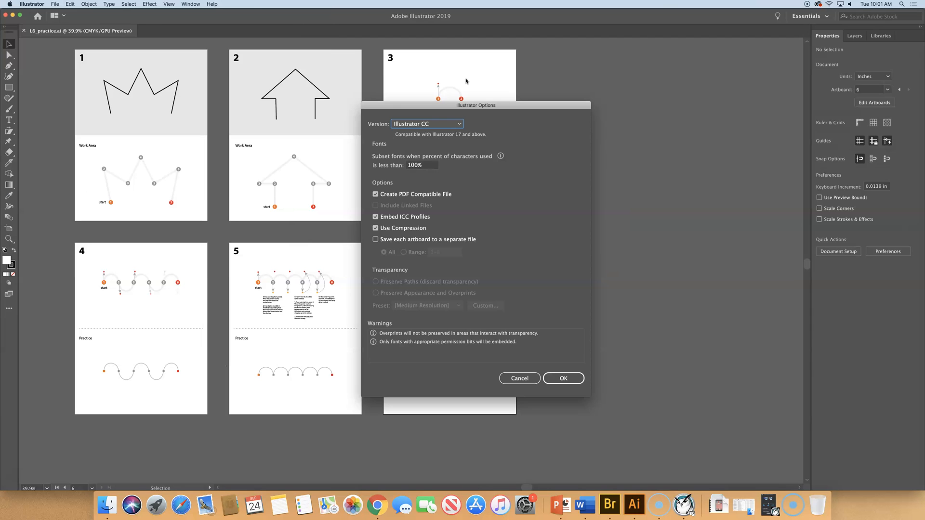
{"action": "key", "text": "Return"}
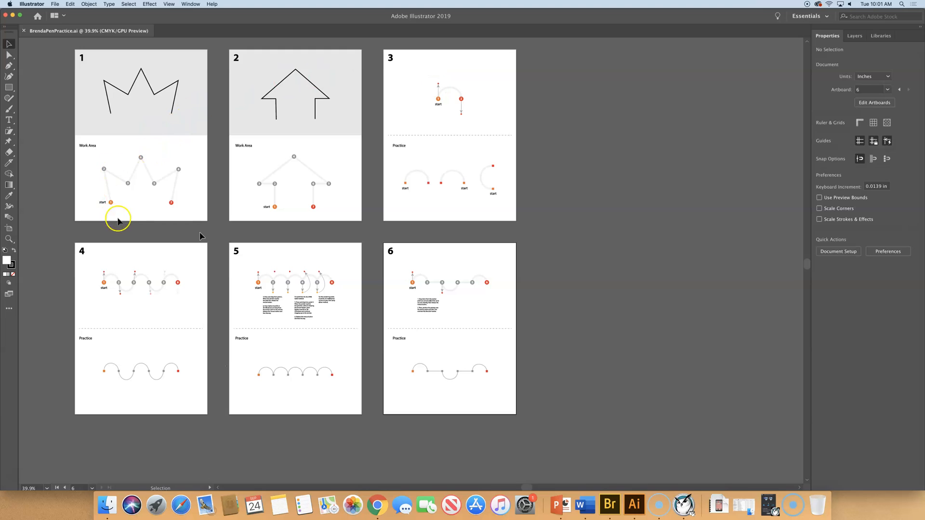
Make artboard 1 the active artboard and enlarge its work area with the numbered crown template to 150%
{"action": "left_click", "coordinate": [887, 89]}
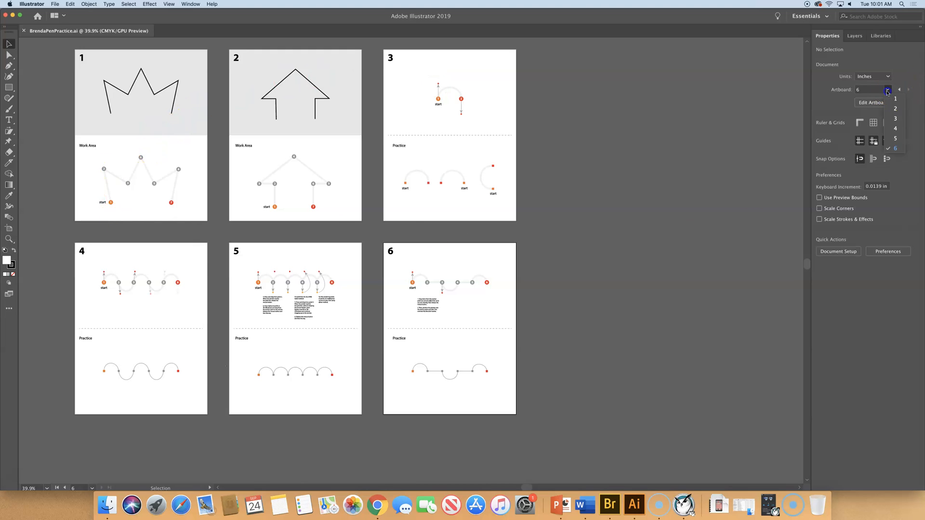
{"action": "left_click", "coordinate": [895, 99]}
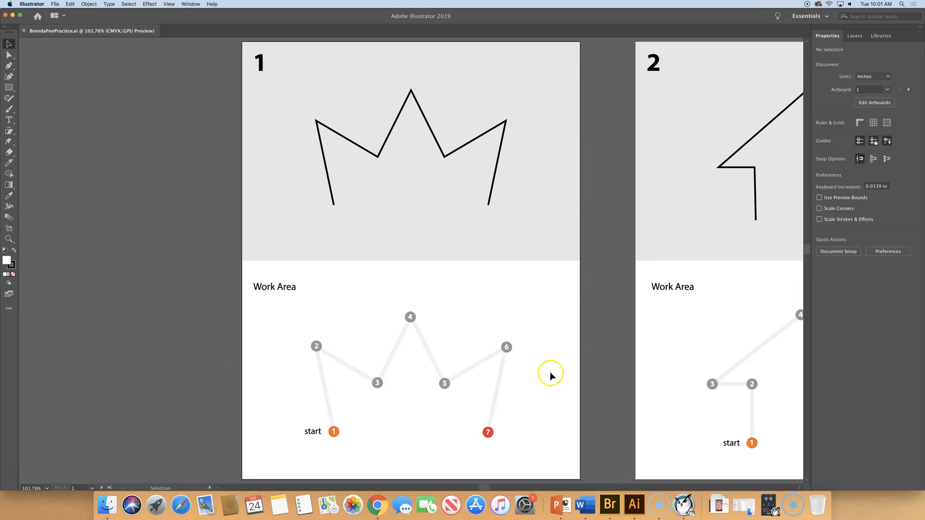
{"action": "scroll", "coordinate": [545, 378], "scroll_direction": "down", "scroll_amount": 3}
{"action": "scroll", "coordinate": [541, 375], "scroll_direction": "down", "scroll_amount": 3}
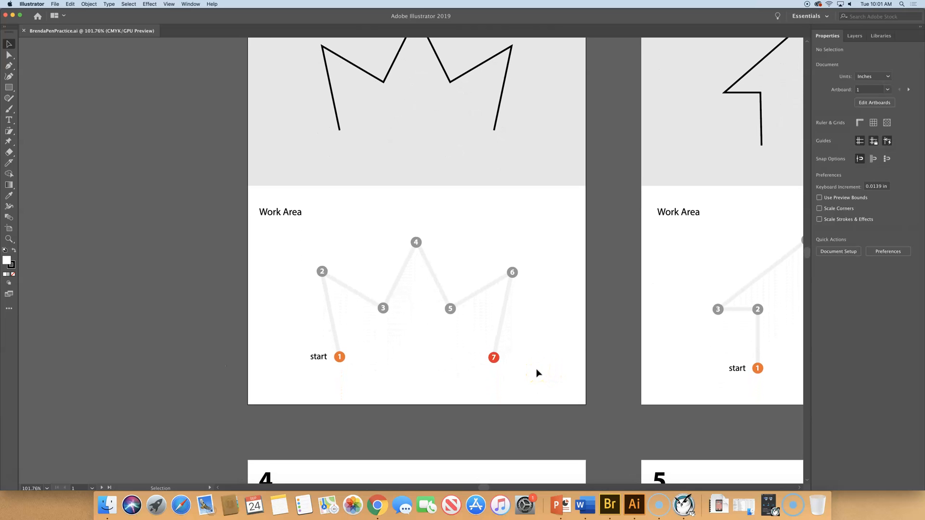
{"action": "scroll", "coordinate": [537, 374], "scroll_direction": "down", "scroll_amount": 3}
{"action": "scroll", "coordinate": [463, 255], "scroll_direction": "down", "scroll_amount": 2}
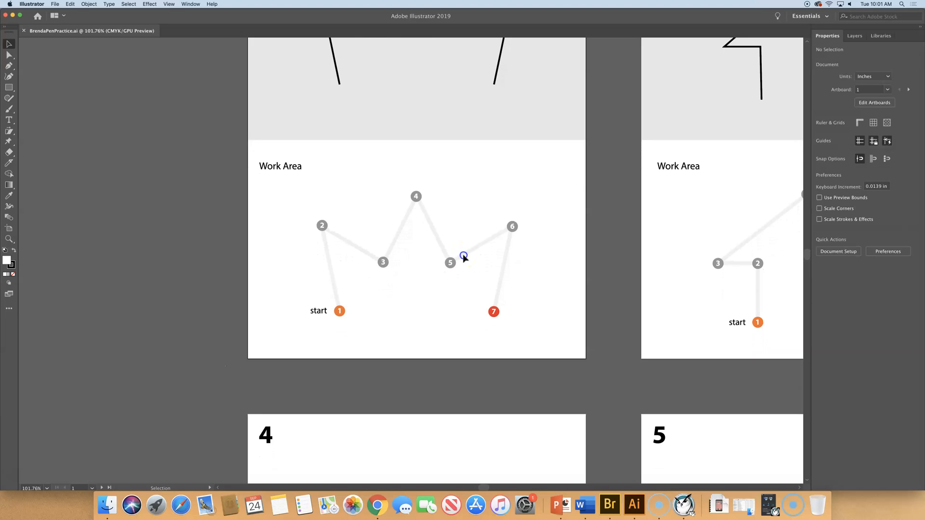
{"action": "key", "text": "super+="}
{"action": "key", "text": "super+="}
{"action": "scroll", "coordinate": [464, 255], "scroll_direction": "down", "scroll_amount": 3}
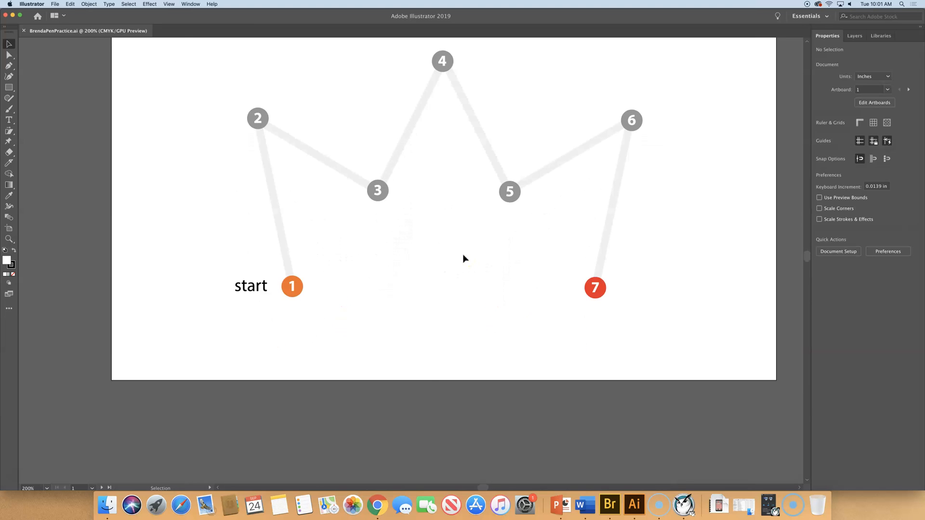
{"action": "key", "text": "super+minus"}
{"action": "scroll", "coordinate": [465, 257], "scroll_direction": "up", "scroll_amount": 5}
{"action": "left_click", "coordinate": [398, 233]}
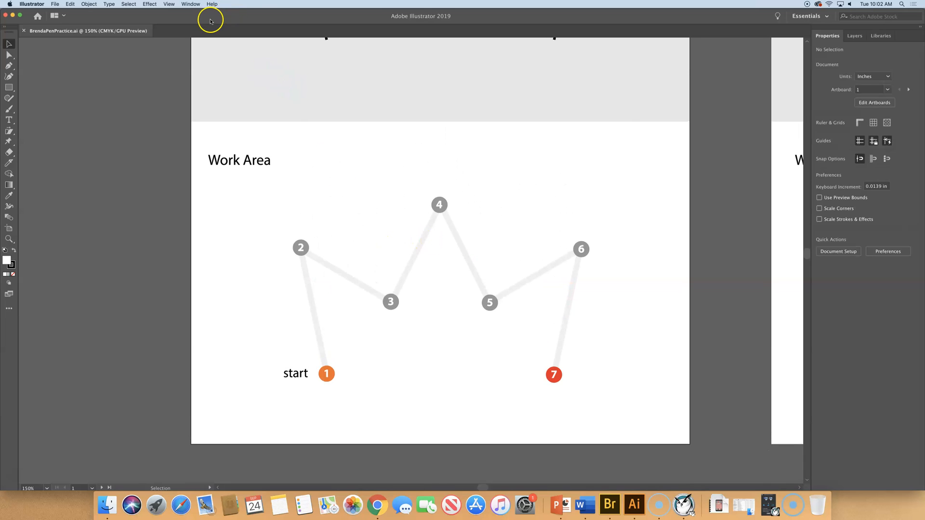
Reset the Essentials workspace to its default layout
{"action": "left_click", "coordinate": [186, 5]}
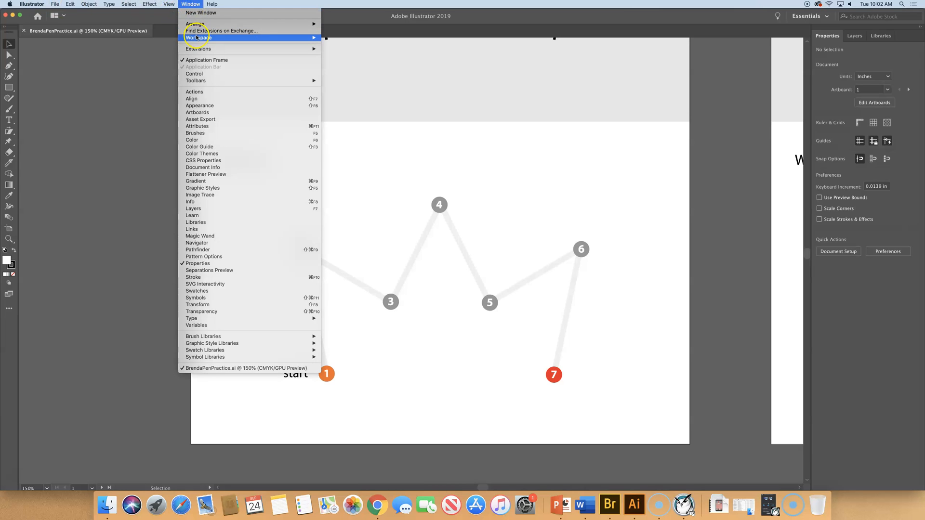
{"action": "left_click", "coordinate": [260, 40]}
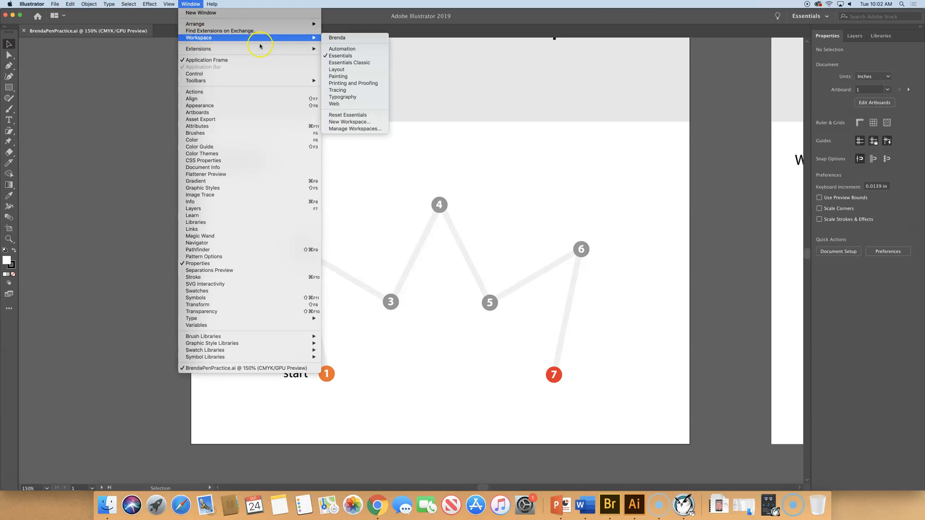
{"action": "left_click", "coordinate": [351, 114]}
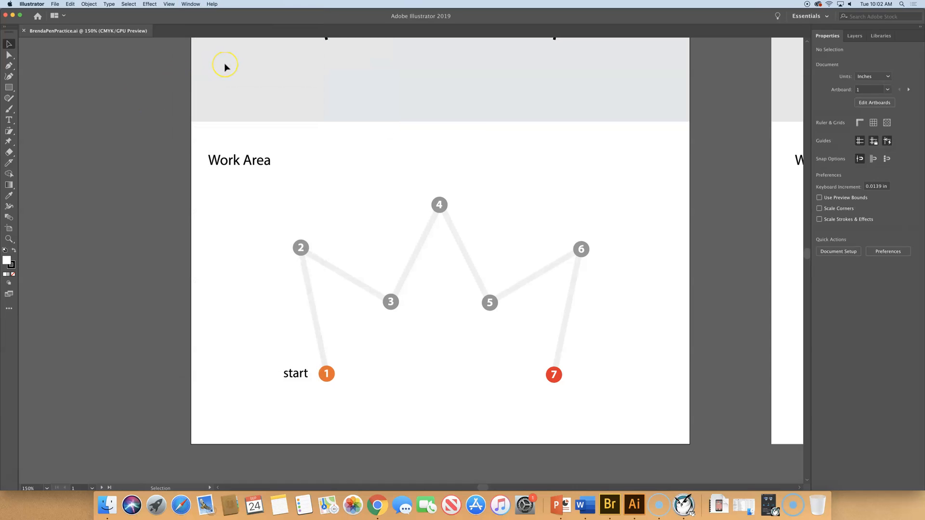
Turn off Smart Guides for the document
{"action": "scroll", "coordinate": [225, 63], "scroll_direction": "down", "scroll_amount": 2}
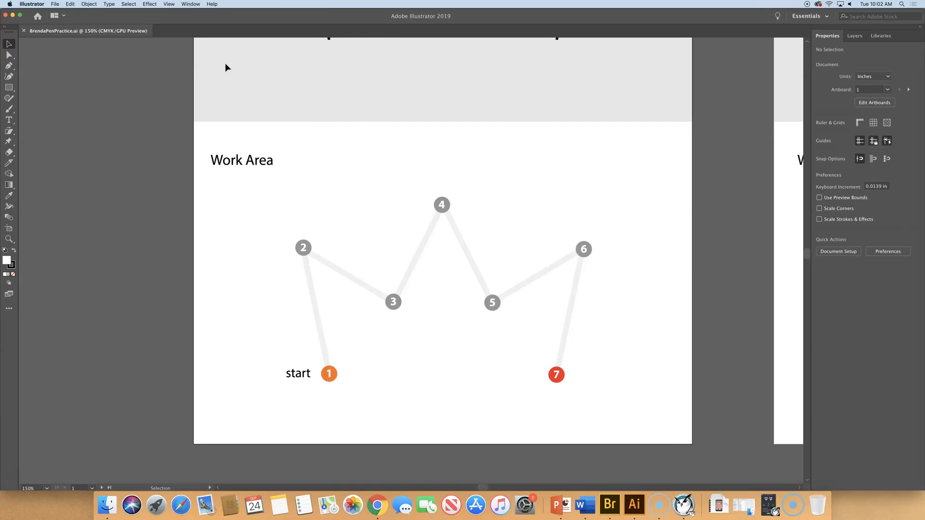
{"action": "scroll", "coordinate": [362, 117], "scroll_direction": "down", "scroll_amount": 1}
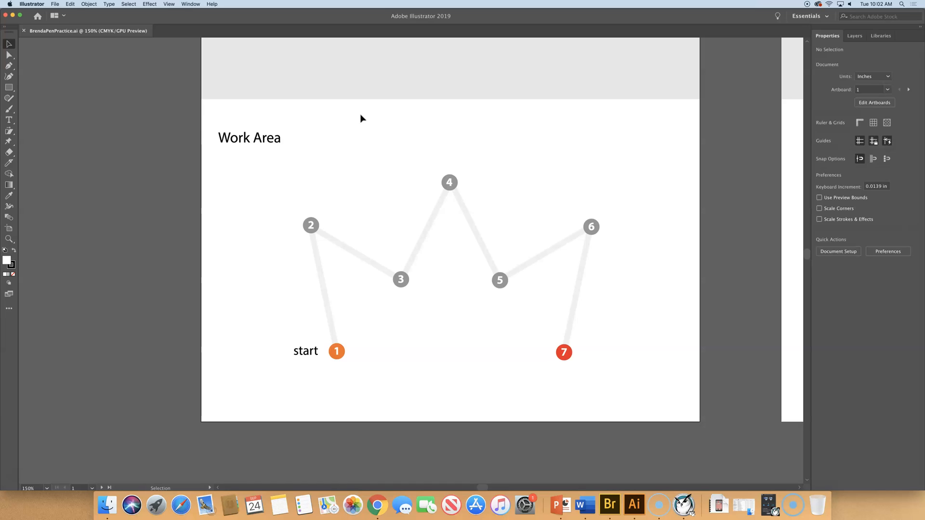
{"action": "left_click", "coordinate": [391, 104]}
{"action": "left_click", "coordinate": [171, 5]}
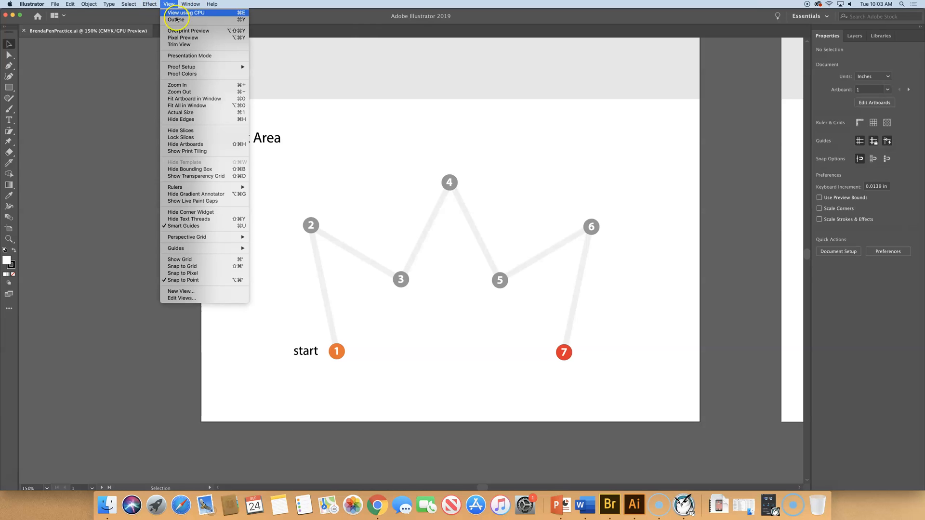
{"action": "left_click", "coordinate": [186, 227]}
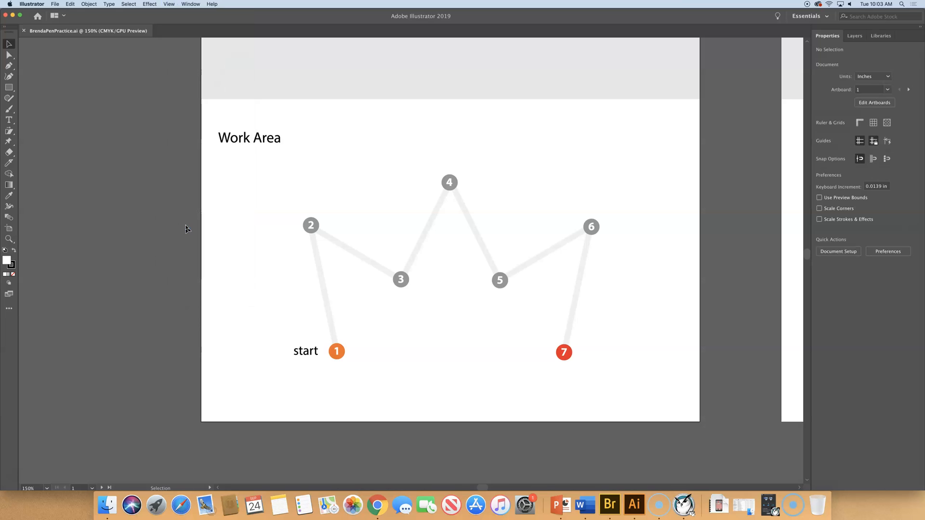
Activate the Pen tool and set the fill to None, keeping the 1 pt black stroke
{"action": "left_click", "coordinate": [9, 66]}
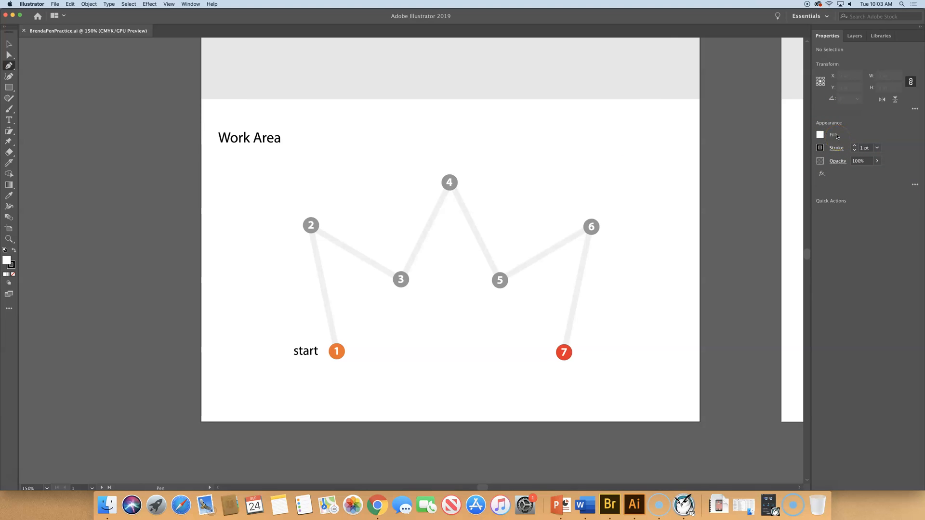
{"action": "left_click", "coordinate": [821, 135]}
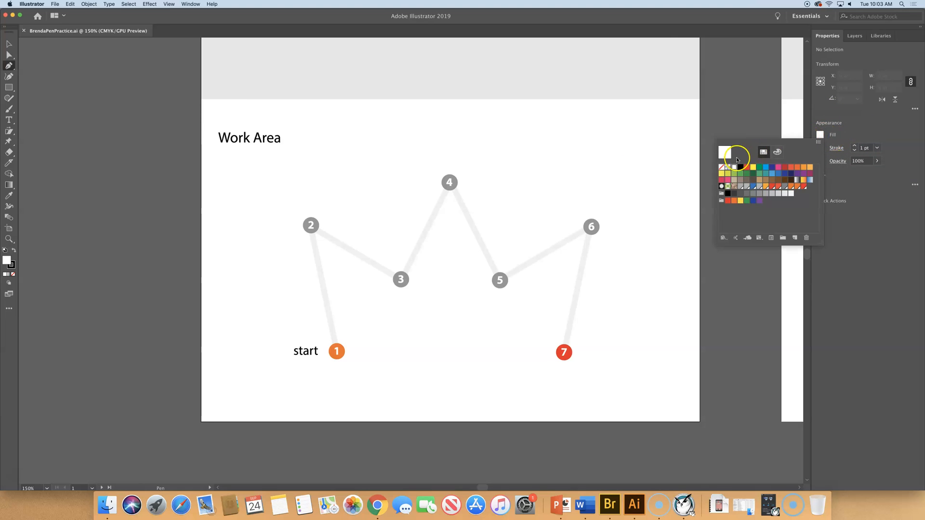
{"action": "left_click", "coordinate": [724, 168]}
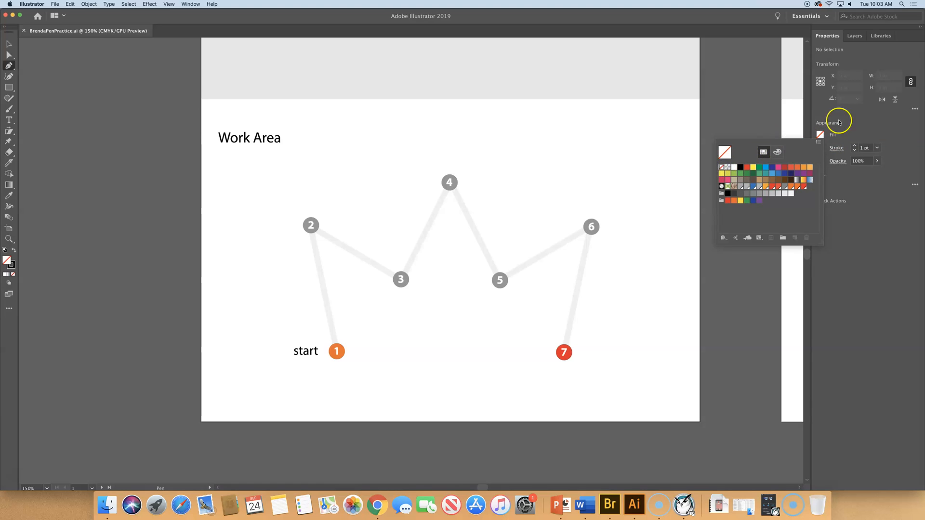
{"action": "left_click", "coordinate": [848, 124]}
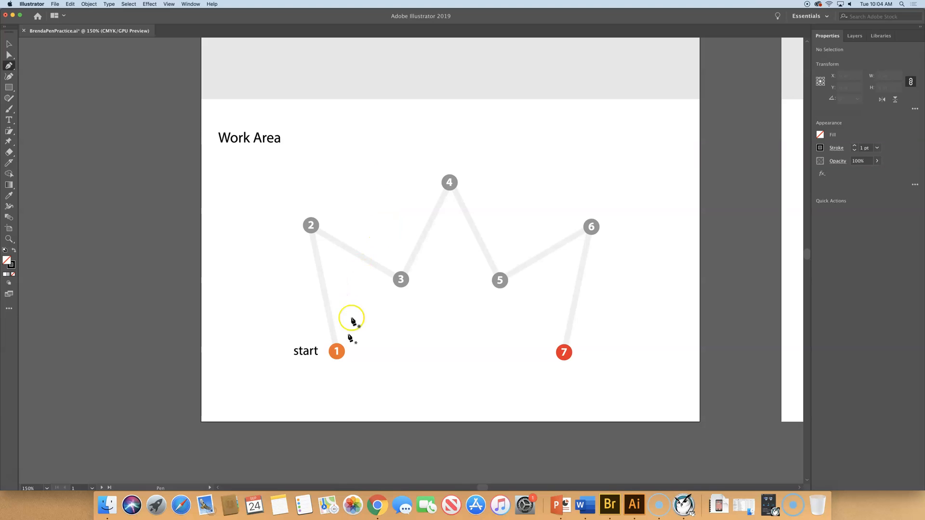
Draw the crown as an open path of straight Pen segments through template points 1 to 7, and end the path
{"action": "left_click", "coordinate": [338, 353]}
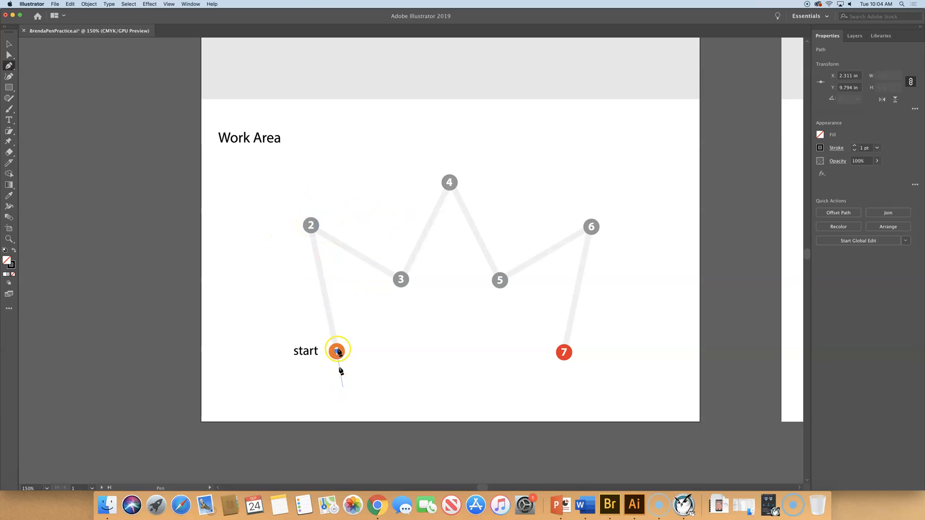
{"action": "left_click", "coordinate": [310, 225]}
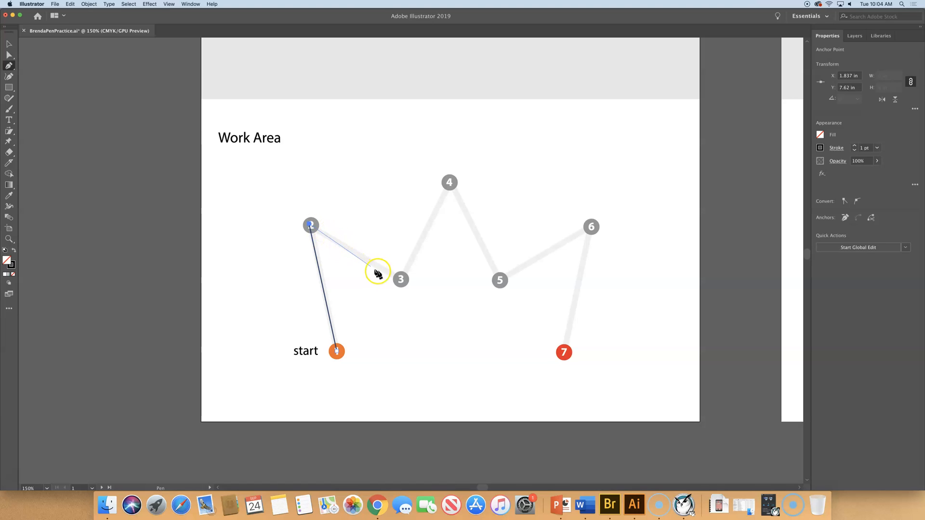
{"action": "left_click", "coordinate": [401, 280]}
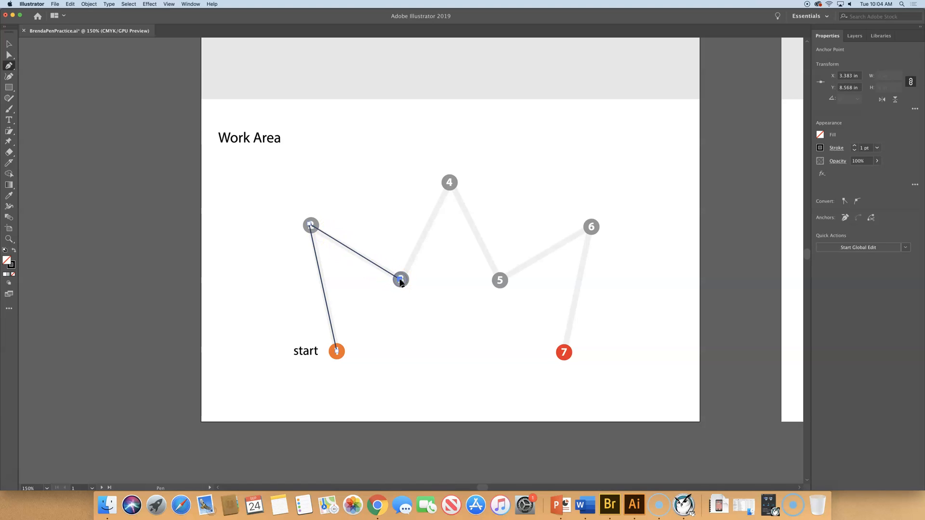
{"action": "left_click", "coordinate": [450, 183]}
{"action": "left_click", "coordinate": [500, 280]}
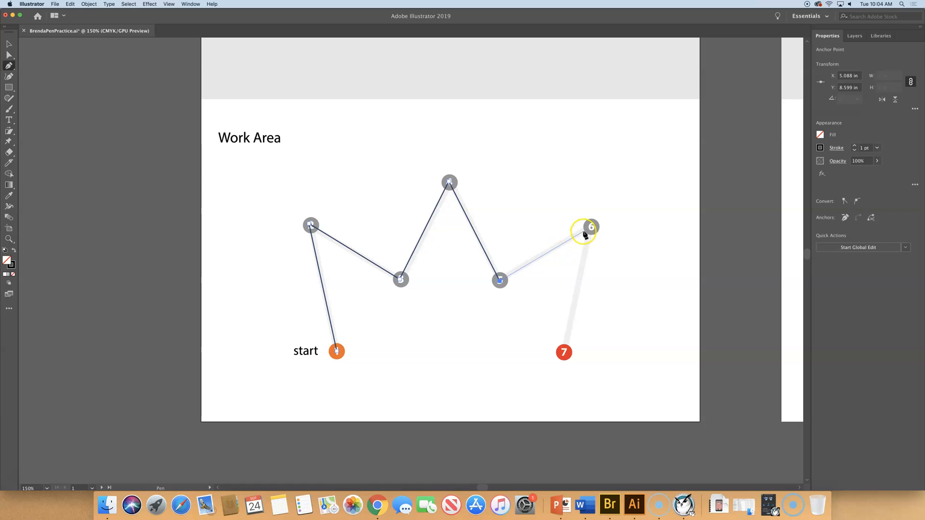
{"action": "left_click", "coordinate": [591, 227]}
{"action": "left_click", "coordinate": [560, 359]}
{"action": "left_click", "coordinate": [564, 354]}
{"action": "left_click", "coordinate": [564, 353]}
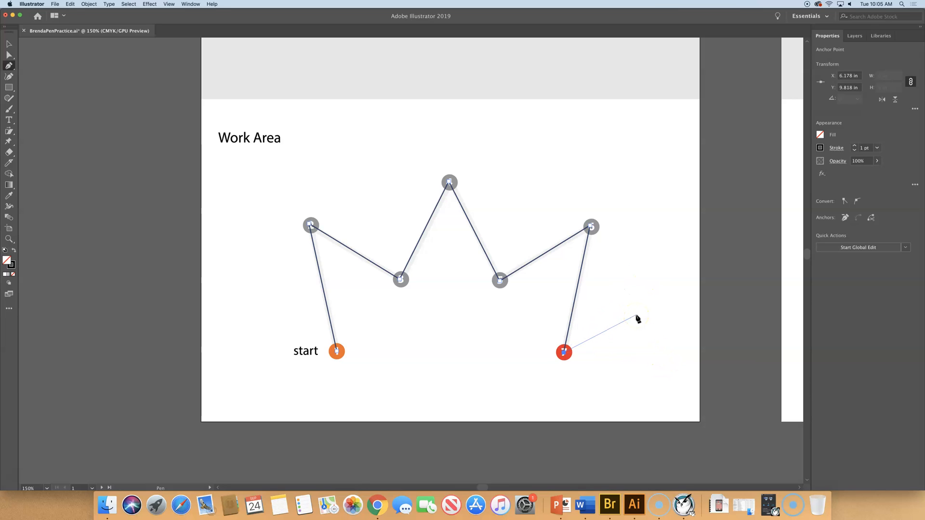
{"action": "key", "text": "super"}
{"action": "left_click", "coordinate": [637, 319], "text": "super"}
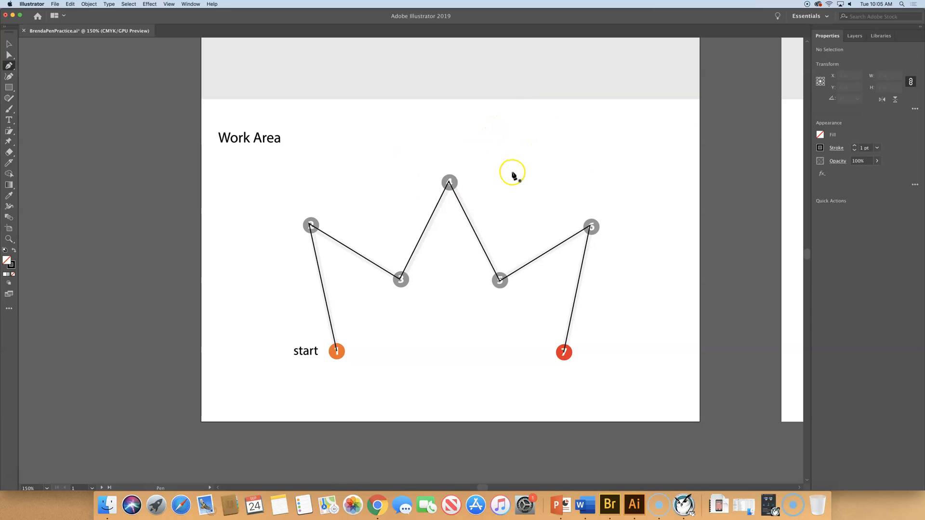
Draw a smaller seven-point open crown with straight Pen segments in the empty space above the template crown's right half, and end the path
{"action": "left_click_drag", "start_coordinate": [503, 177], "coordinate": [471, 127]}
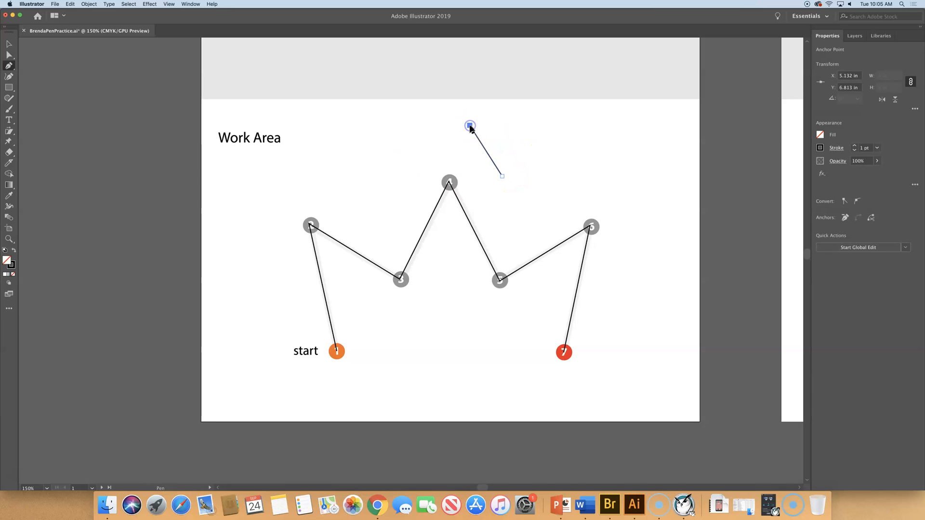
{"action": "left_click", "coordinate": [533, 153]}
{"action": "left_click", "coordinate": [561, 103]}
{"action": "left_click", "coordinate": [586, 151]}
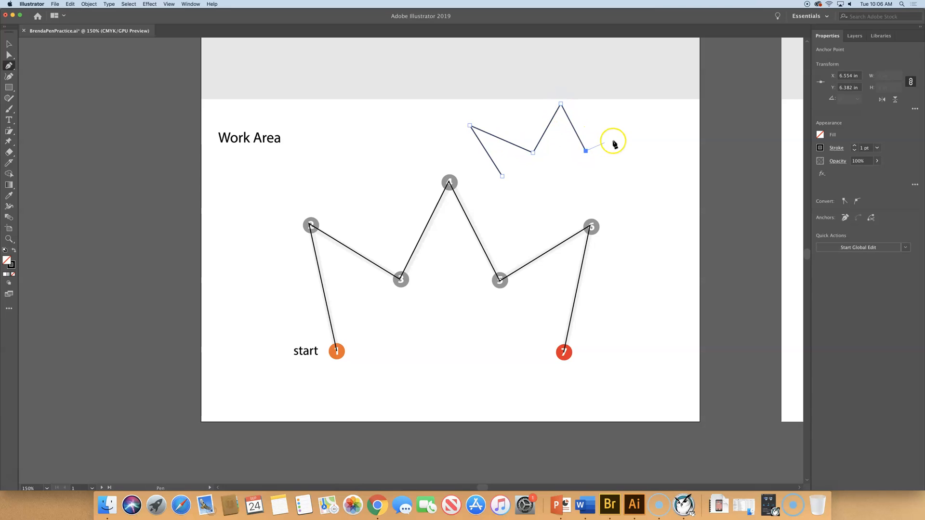
{"action": "left_click", "coordinate": [641, 128]}
{"action": "left_click", "coordinate": [598, 181]}
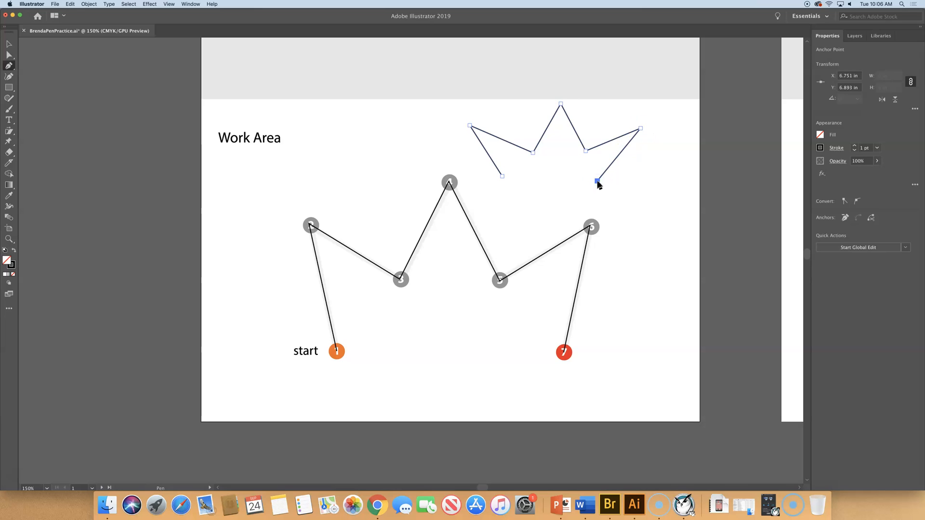
{"action": "left_click_drag", "start_coordinate": [598, 182], "coordinate": [652, 182]}
{"action": "left_click", "coordinate": [652, 181], "text": "super"}
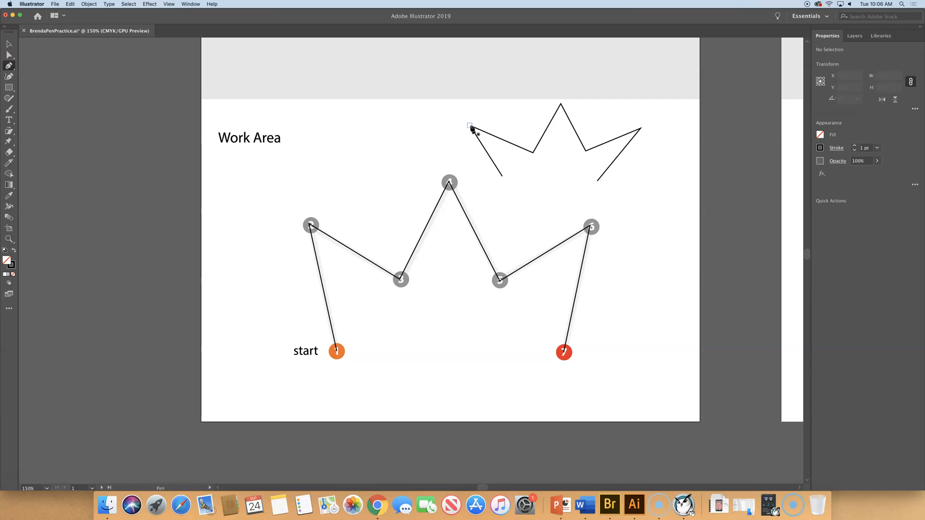
Move the whole large crown slightly off its template with the Selection tool, undo the move, and deselect the path
{"action": "left_click", "coordinate": [9, 44]}
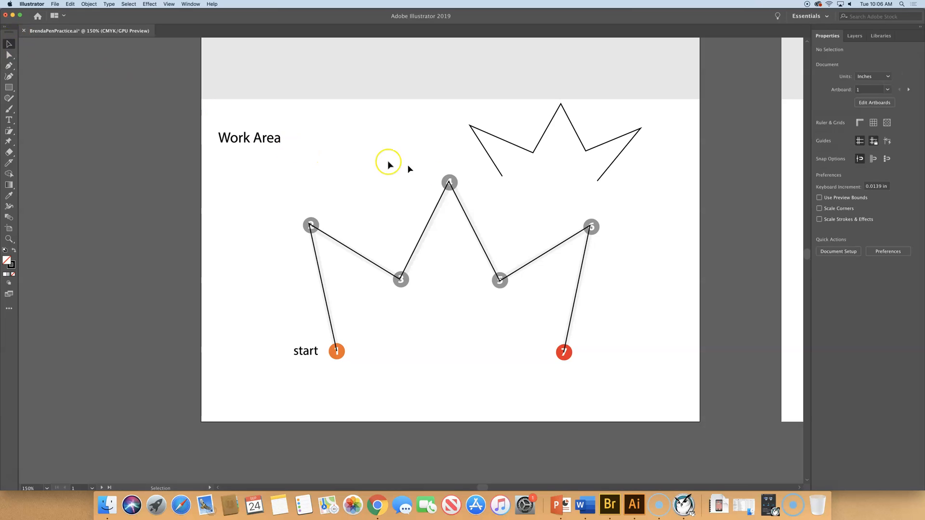
{"action": "left_click", "coordinate": [358, 253]}
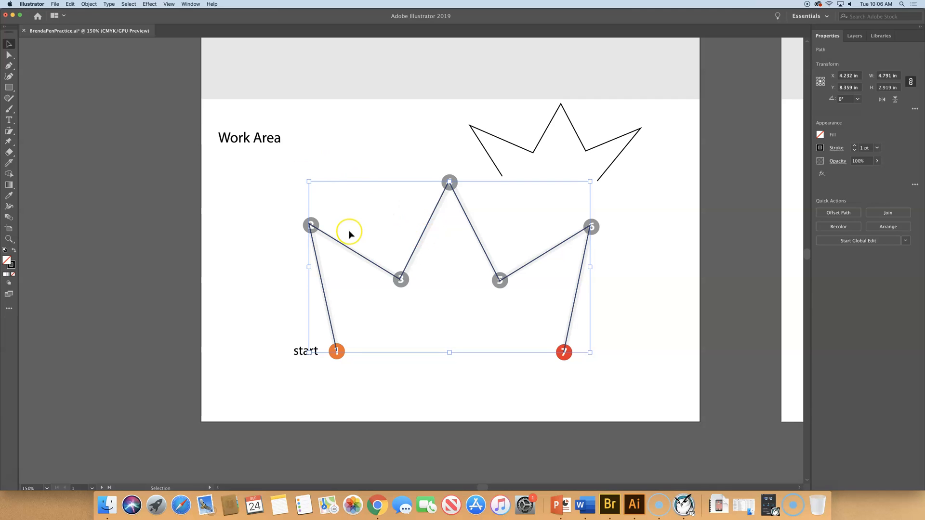
{"action": "scroll", "coordinate": [349, 234], "scroll_direction": "right", "scroll_amount": 1}
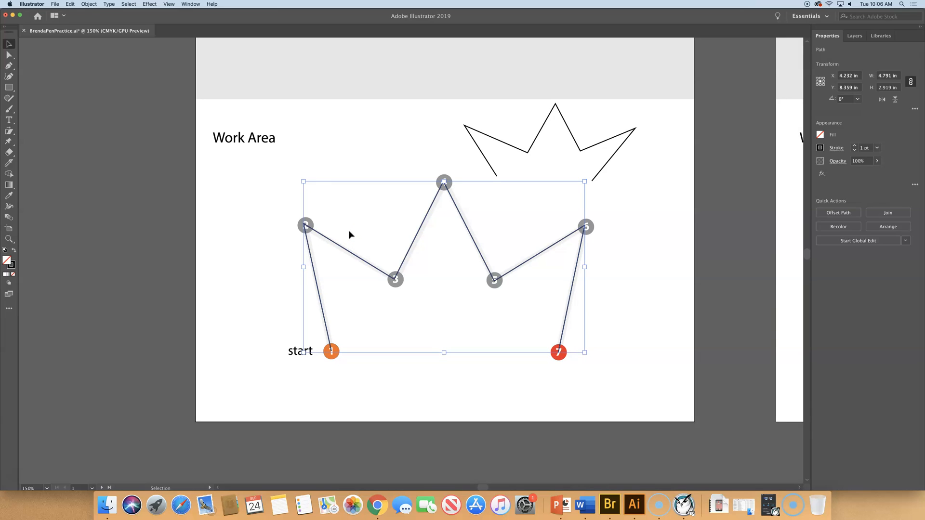
{"action": "left_click", "coordinate": [363, 263]}
{"action": "mouse_move", "coordinate": [366, 262]}
{"action": "left_mouse_down"}
{"action": "mouse_move", "coordinate": [380, 289]}
{"action": "mouse_move", "coordinate": [464, 320]}
{"action": "mouse_move", "coordinate": [514, 273]}
{"action": "mouse_move", "coordinate": [427, 281]}
{"action": "mouse_move", "coordinate": [334, 209]}
{"action": "mouse_move", "coordinate": [305, 220]}
{"action": "mouse_move", "coordinate": [359, 206]}
{"action": "mouse_move", "coordinate": [378, 244]}
{"action": "mouse_move", "coordinate": [426, 269]}
{"action": "mouse_move", "coordinate": [397, 275]}
{"action": "mouse_move", "coordinate": [372, 258]}
{"action": "left_mouse_up"}
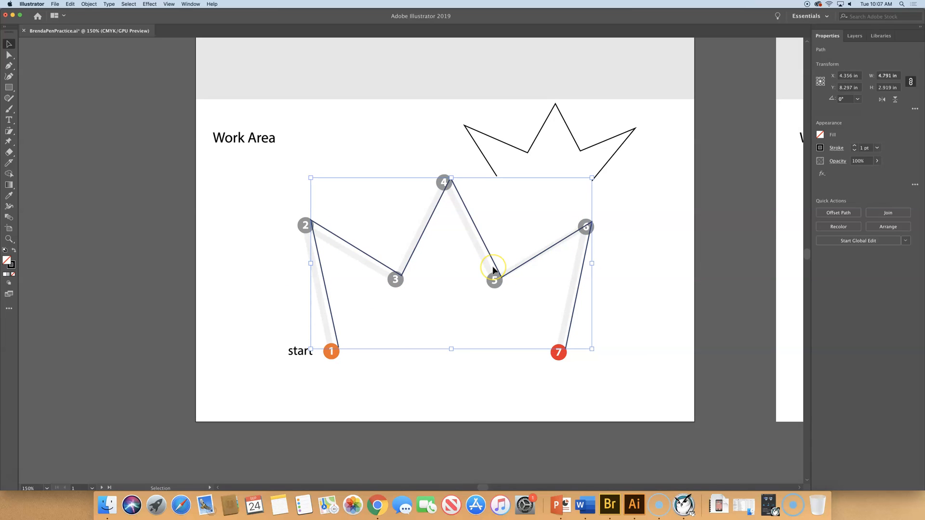
{"action": "key", "text": "super+z"}
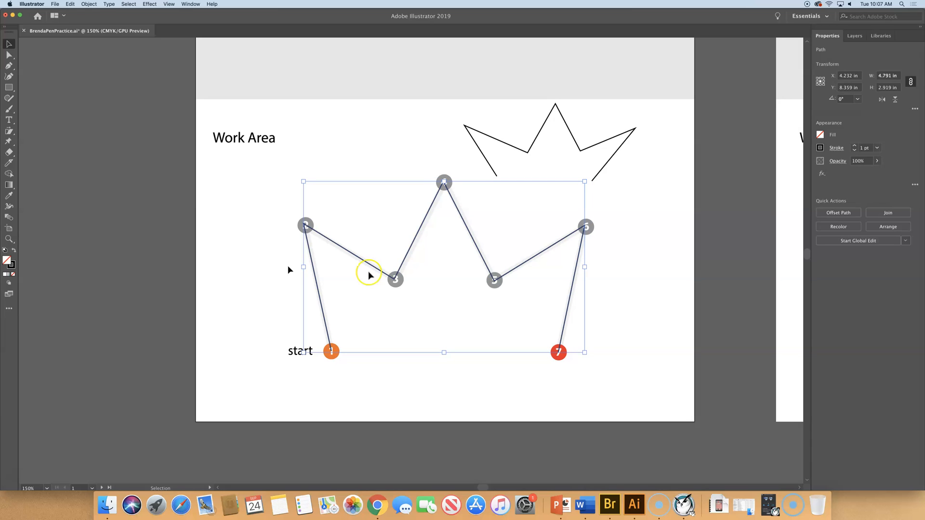
{"action": "left_click", "coordinate": [371, 124]}
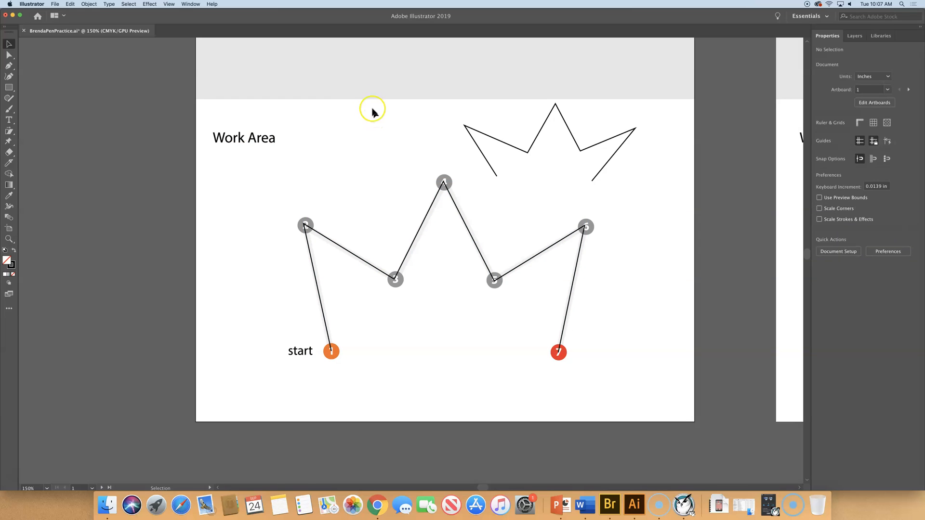
Raise only the large crown's middle peak anchor to about Y 6.12 in with the Direct Selection tool, and deselect the path
{"action": "left_click", "coordinate": [8, 55]}
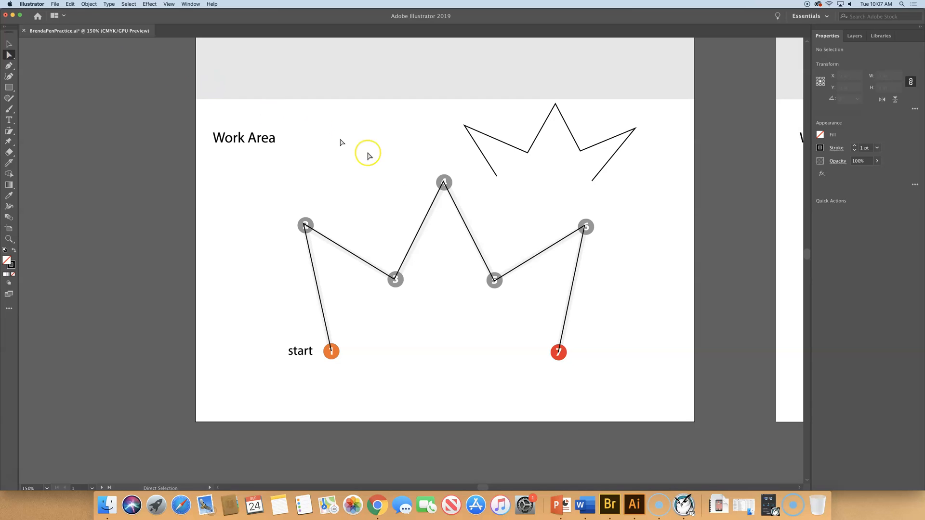
{"action": "left_click", "coordinate": [417, 235]}
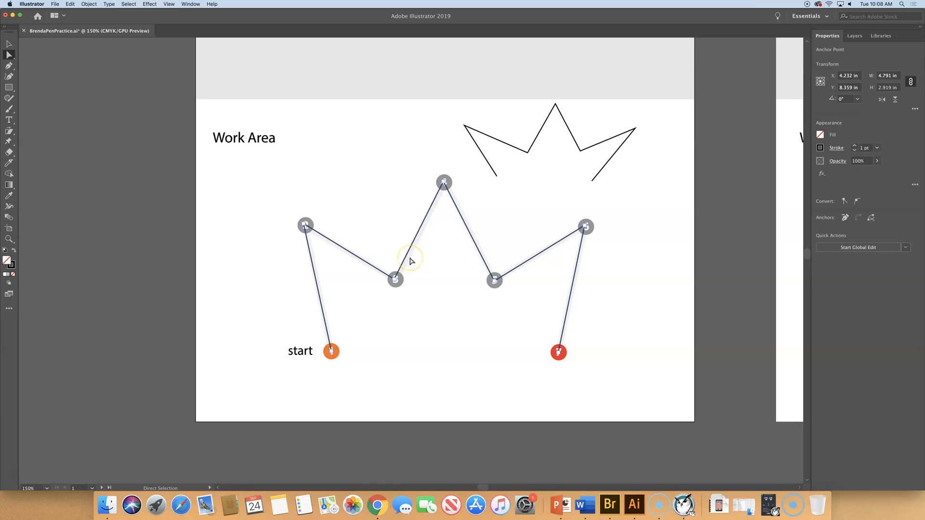
{"action": "left_click", "coordinate": [444, 183]}
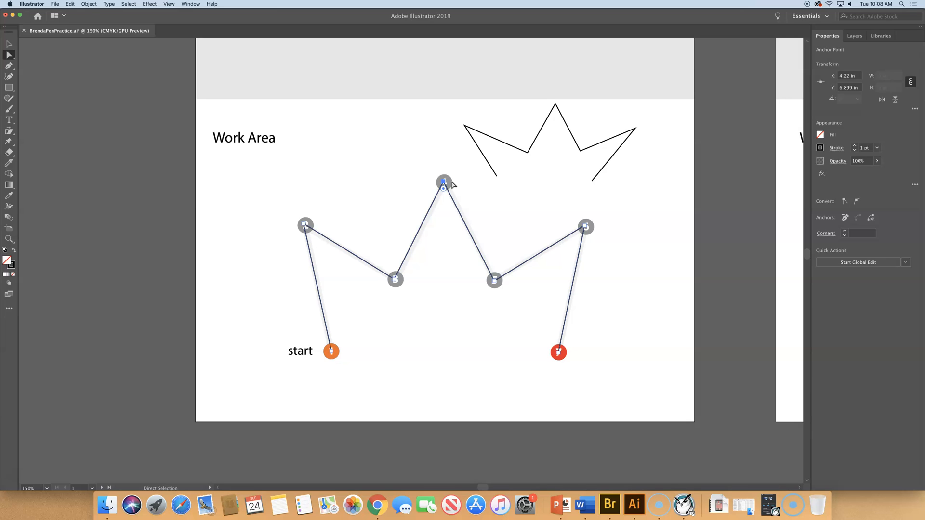
{"action": "scroll", "coordinate": [453, 184], "scroll_direction": "left", "scroll_amount": 1}
{"action": "left_click", "coordinate": [449, 182]}
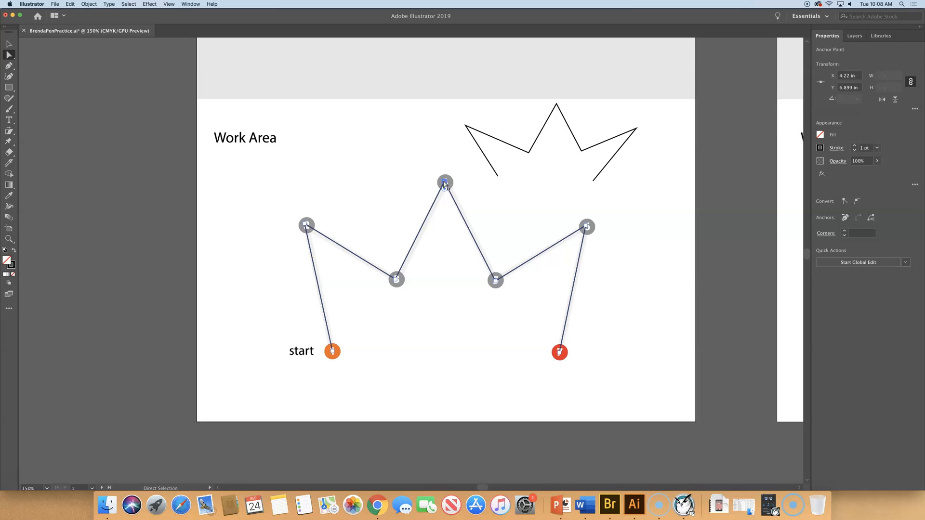
{"action": "left_click_drag", "start_coordinate": [444, 184], "coordinate": [448, 138]}
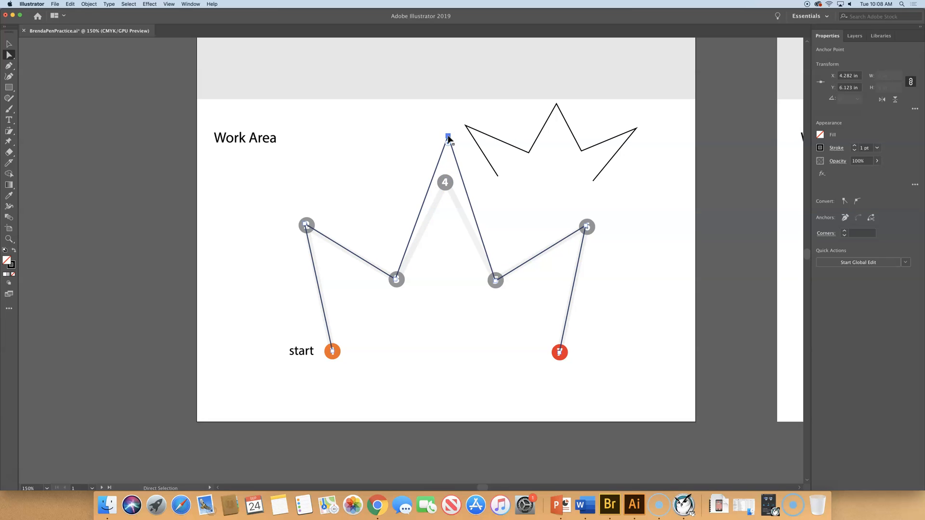
{"action": "left_click_drag", "start_coordinate": [448, 138], "coordinate": [388, 138]}
{"action": "left_click_drag", "start_coordinate": [389, 138], "coordinate": [447, 138]}
{"action": "left_click", "coordinate": [381, 116]}
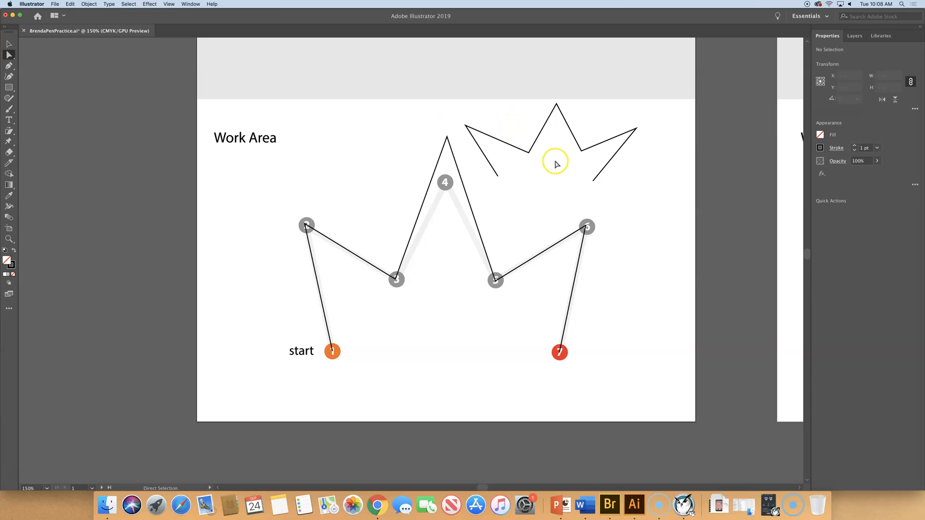
Select the large crown's segment between points 5 and 6 and cut it out of the path
{"action": "left_click", "coordinate": [549, 251]}
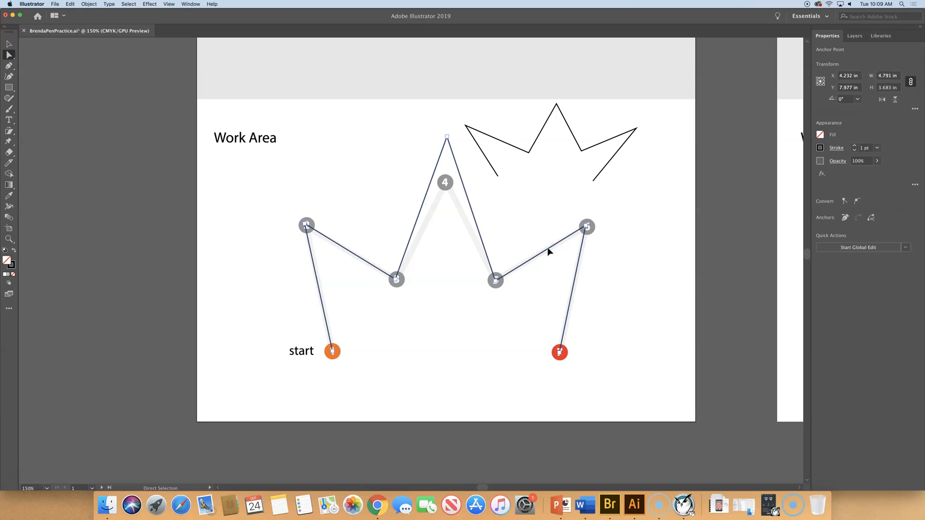
{"action": "left_click", "coordinate": [70, 4]}
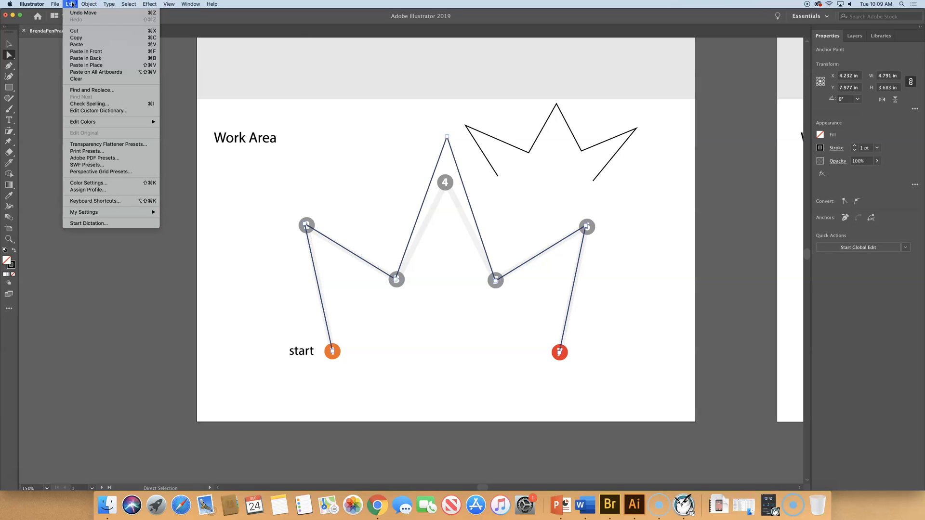
{"action": "left_click", "coordinate": [74, 30]}
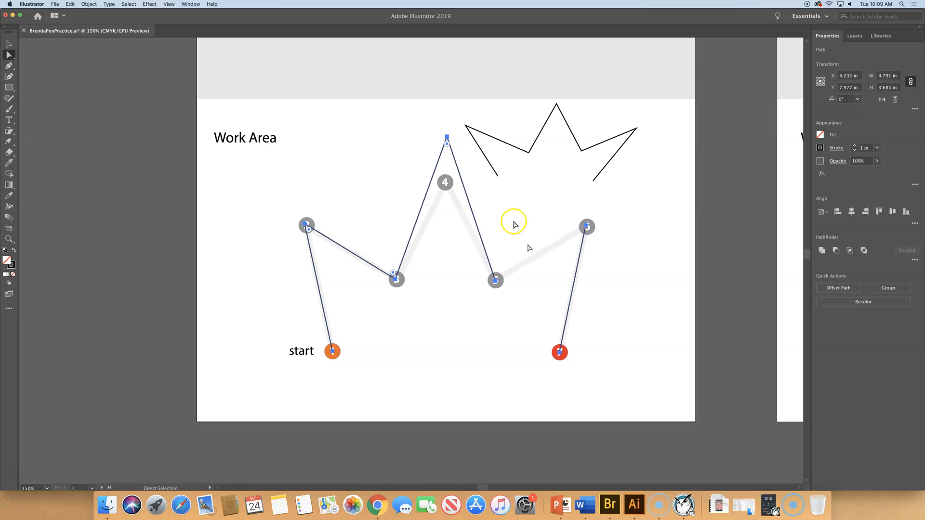
Reconnect the large crown's open ends at points 5 and 6 with a straight Pen segment, and deselect the path
{"action": "left_click", "coordinate": [9, 64]}
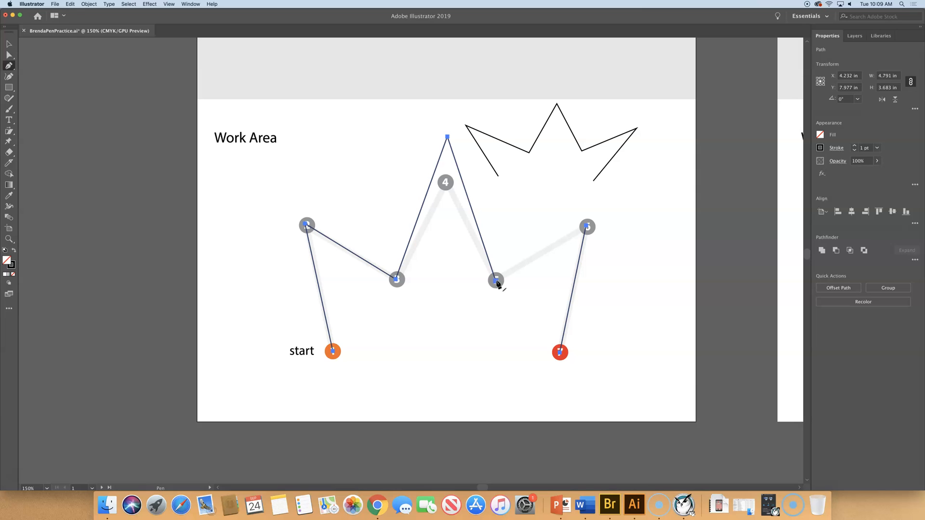
{"action": "left_click", "coordinate": [497, 283]}
{"action": "left_click", "coordinate": [518, 274]}
{"action": "left_click_drag", "start_coordinate": [519, 275], "coordinate": [562, 241]}
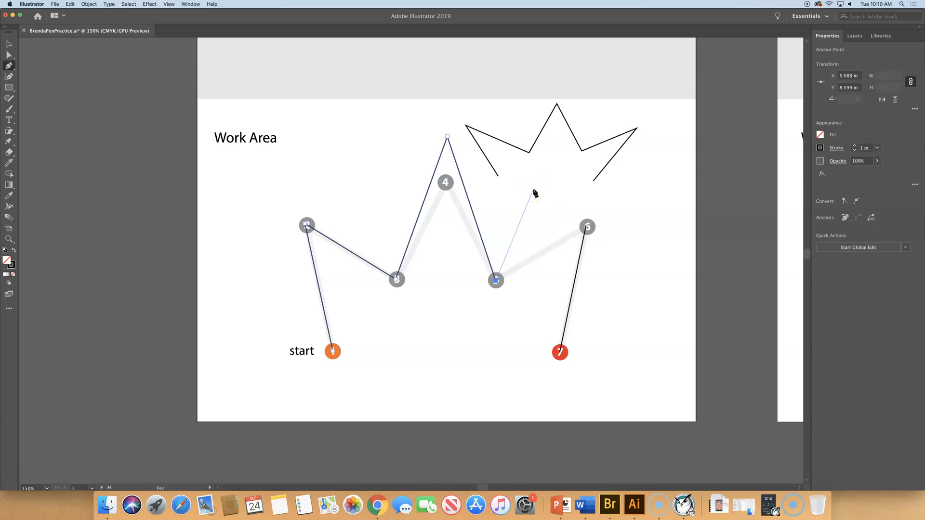
{"action": "left_click", "coordinate": [541, 206]}
{"action": "left_click", "coordinate": [587, 227]}
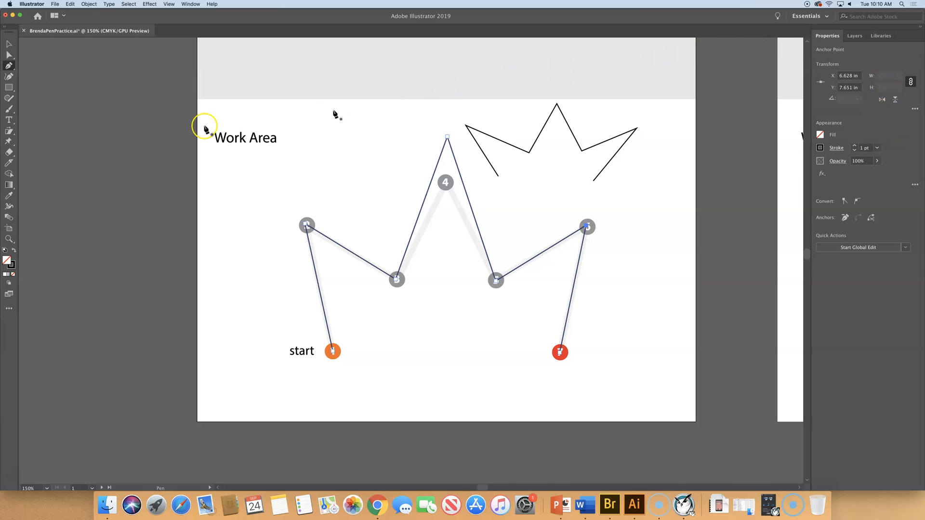
{"action": "left_click", "coordinate": [7, 43]}
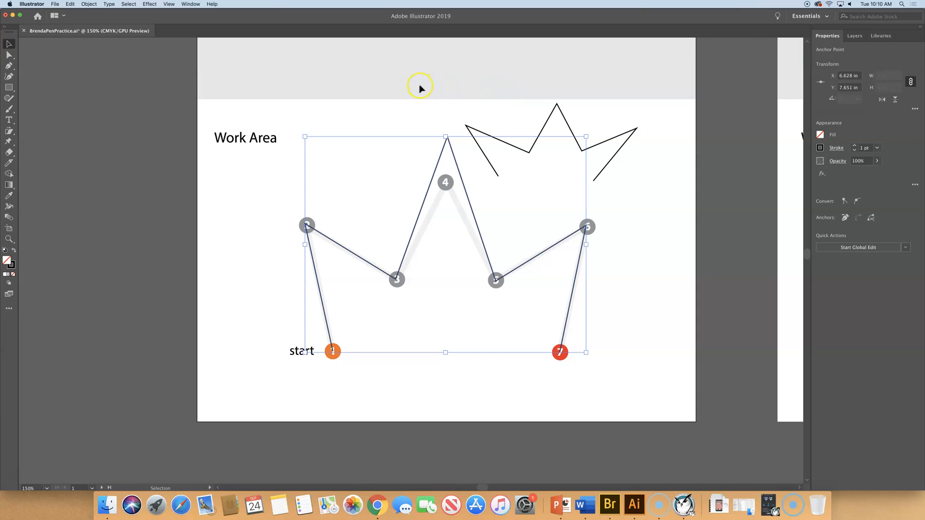
{"action": "left_click", "coordinate": [243, 187]}
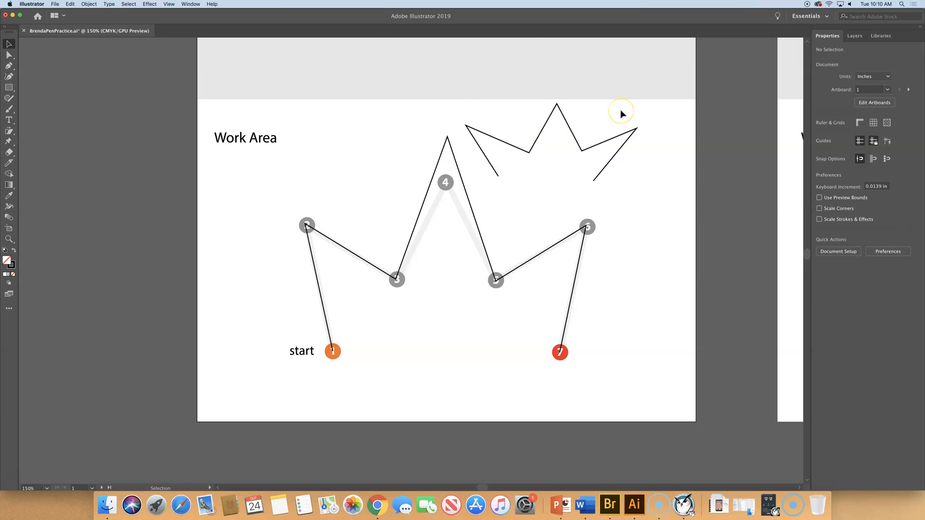
Go to the Work Area of artboard 2 and turn Smart Guides on
{"action": "left_click", "coordinate": [909, 91]}
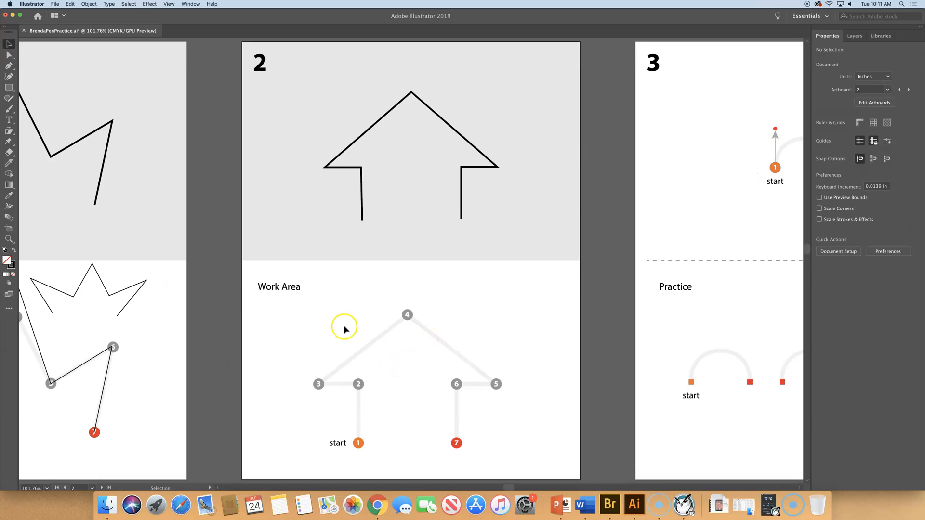
{"action": "key", "text": "a"}
{"action": "key", "text": "super+equal"}
{"action": "key", "text": "super+equal"}
{"action": "key", "text": "super+equal"}
{"action": "key", "text": "space"}
{"action": "left_click_drag", "start_coordinate": [378, 371], "coordinate": [432, 74]}
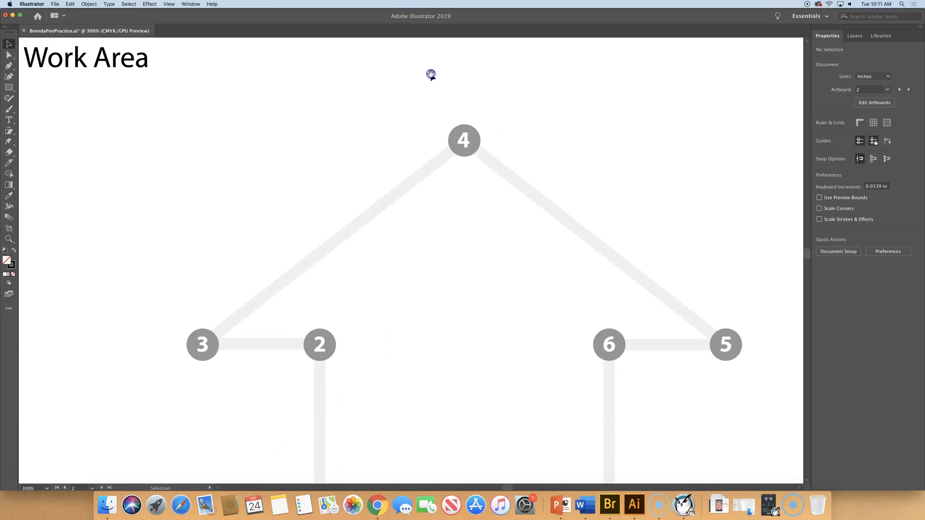
{"action": "key", "text": "super+minus"}
{"action": "left_click_drag", "start_coordinate": [473, 139], "coordinate": [475, 96]}
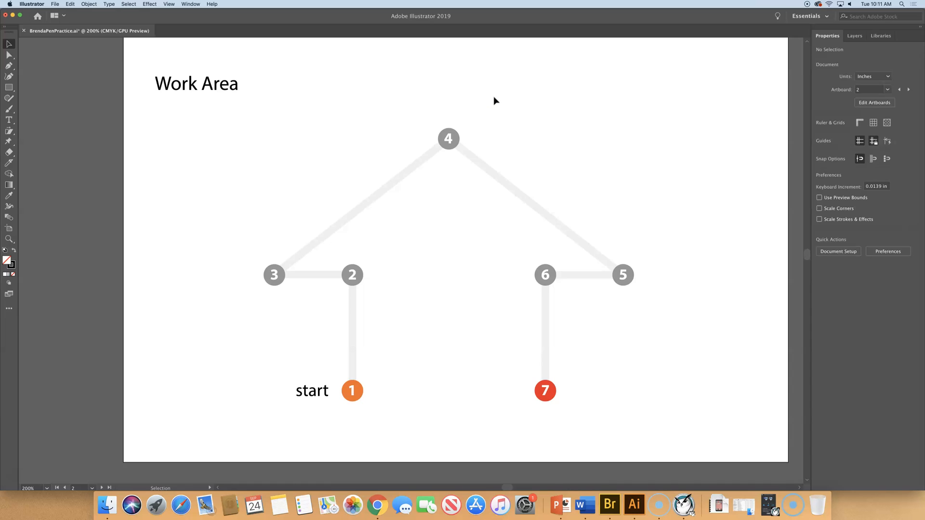
{"action": "left_click", "coordinate": [169, 5]}
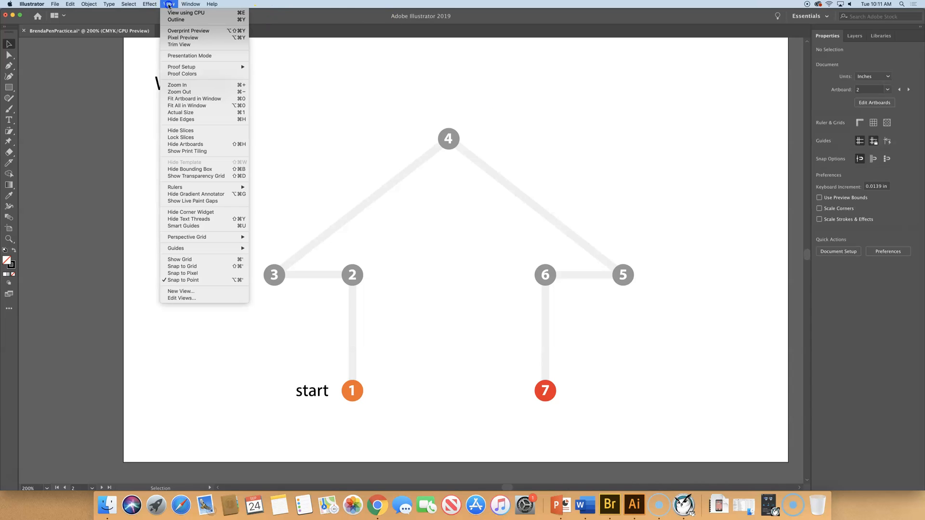
{"action": "left_click", "coordinate": [224, 226]}
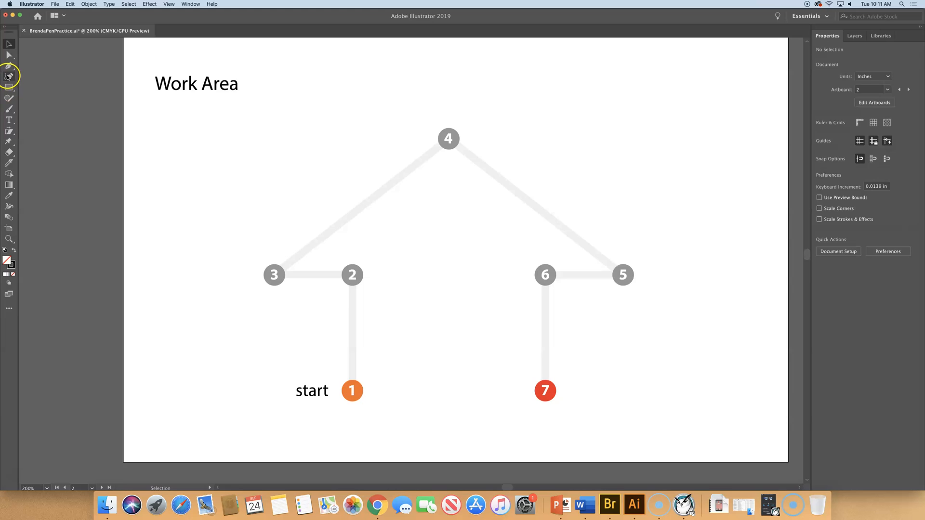
Draw the arrow's first straight Pen segment from point 1 to point 2, and turn Smart Guides off
{"action": "left_click", "coordinate": [9, 65]}
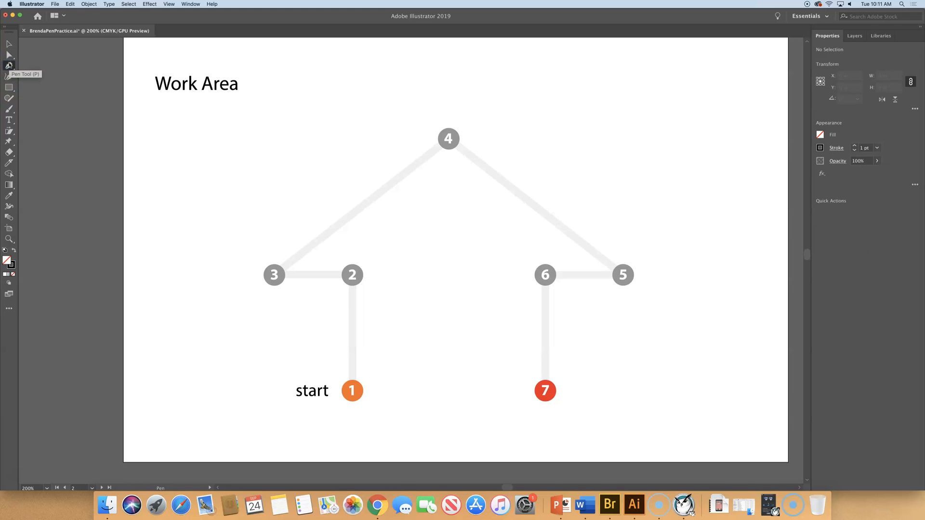
{"action": "left_click", "coordinate": [352, 393]}
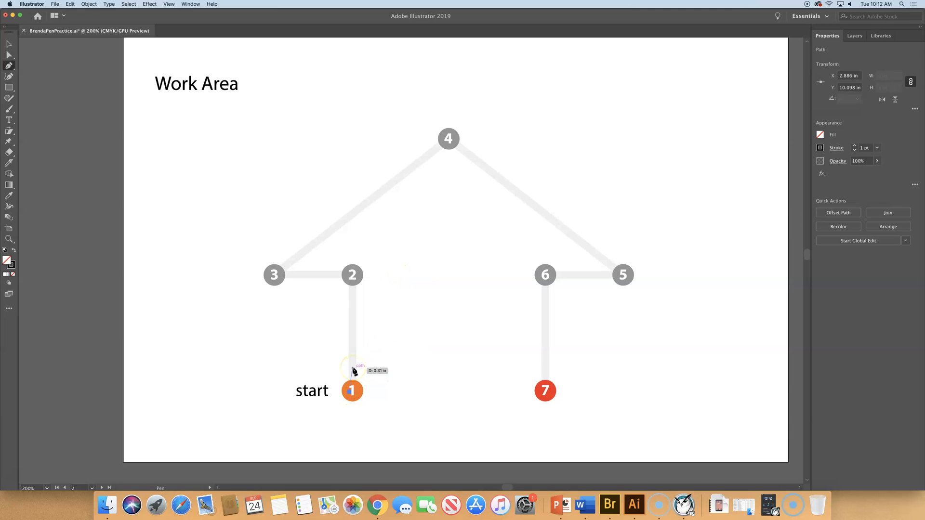
{"action": "left_click", "coordinate": [350, 277]}
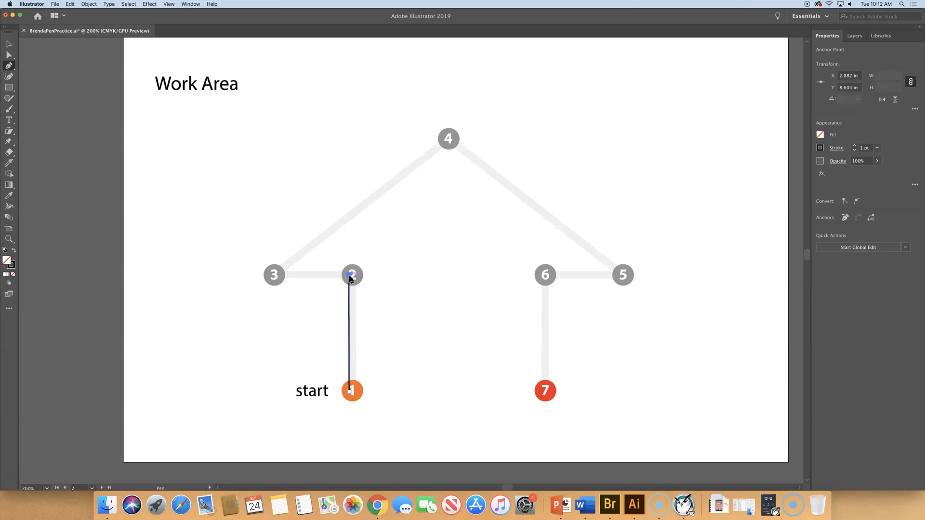
{"action": "key", "text": "super"}
Continue the arrow path with straight Pen segments through points 3, 4, 5, 6 and 7, and deselect the path
{"action": "scroll", "coordinate": [351, 280], "scroll_direction": "left", "scroll_amount": 5}
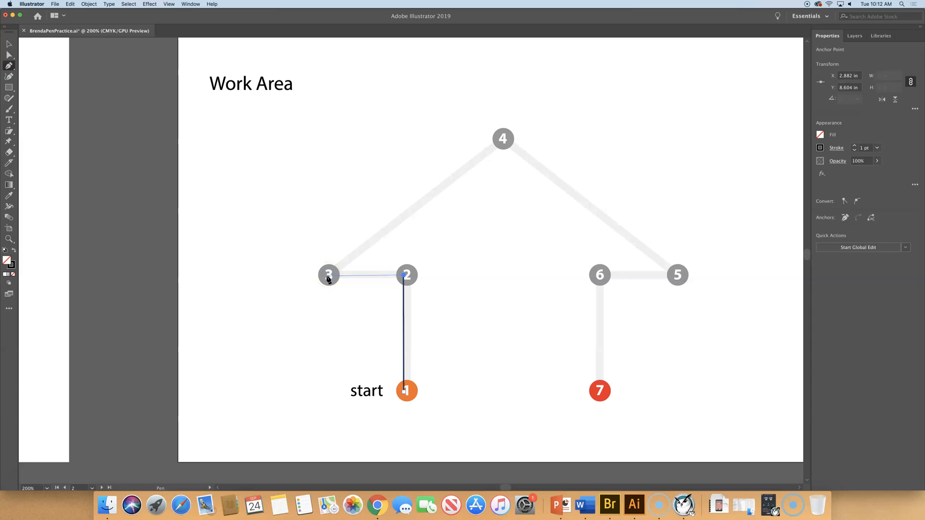
{"action": "left_click", "coordinate": [329, 277]}
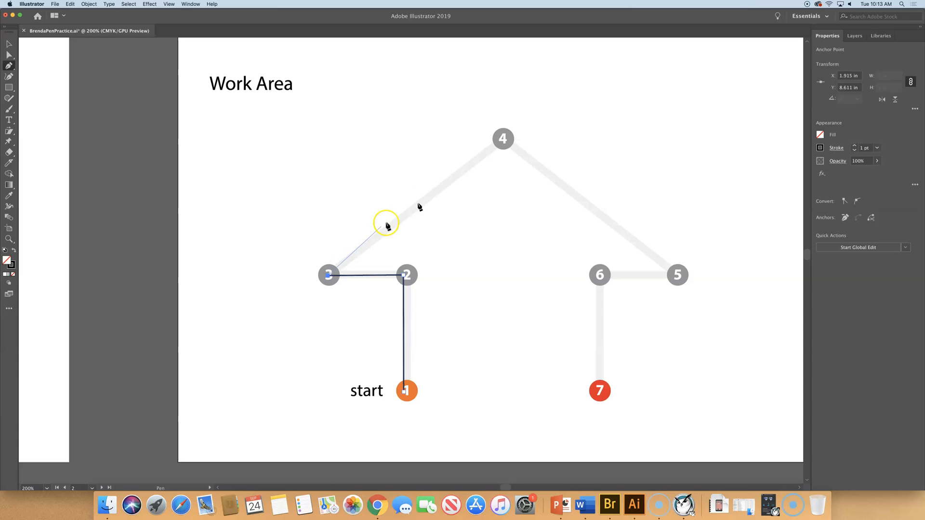
{"action": "left_click", "coordinate": [504, 139]}
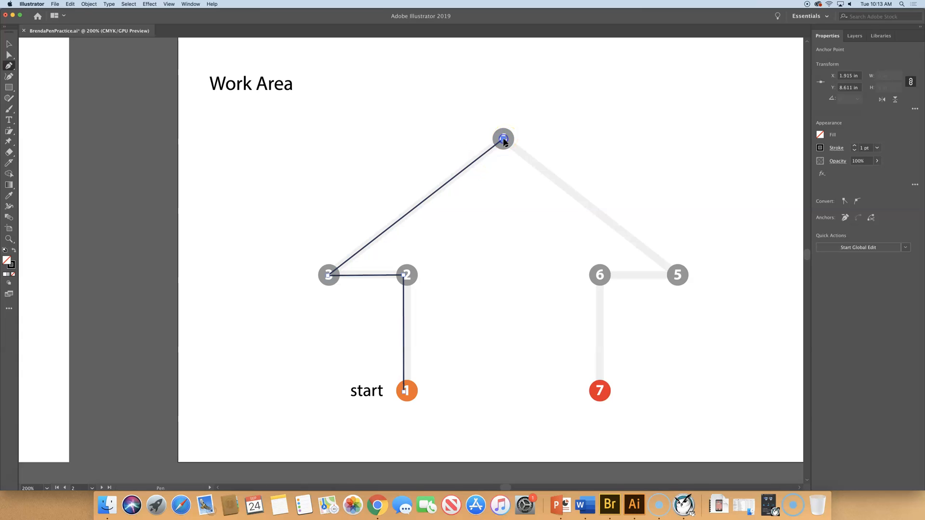
{"action": "left_click", "coordinate": [679, 275]}
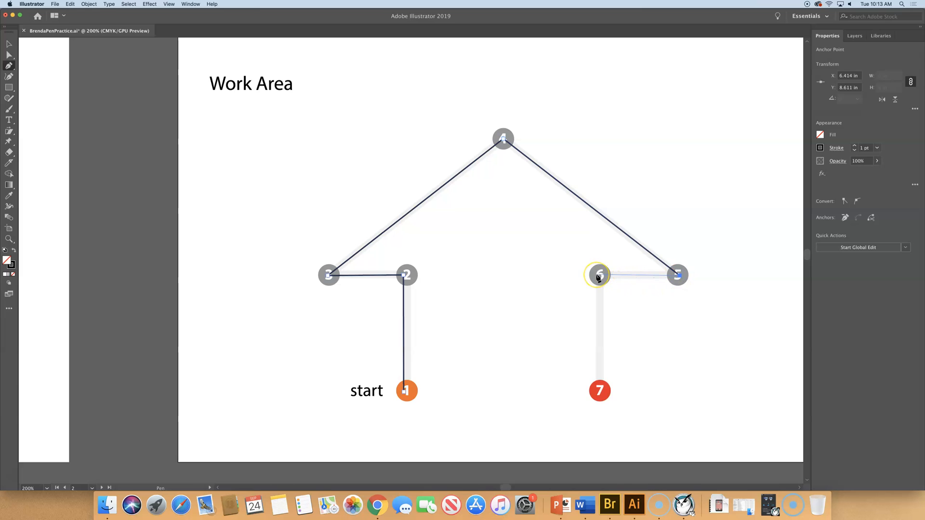
{"action": "left_click", "coordinate": [600, 276]}
{"action": "left_click", "coordinate": [601, 395]}
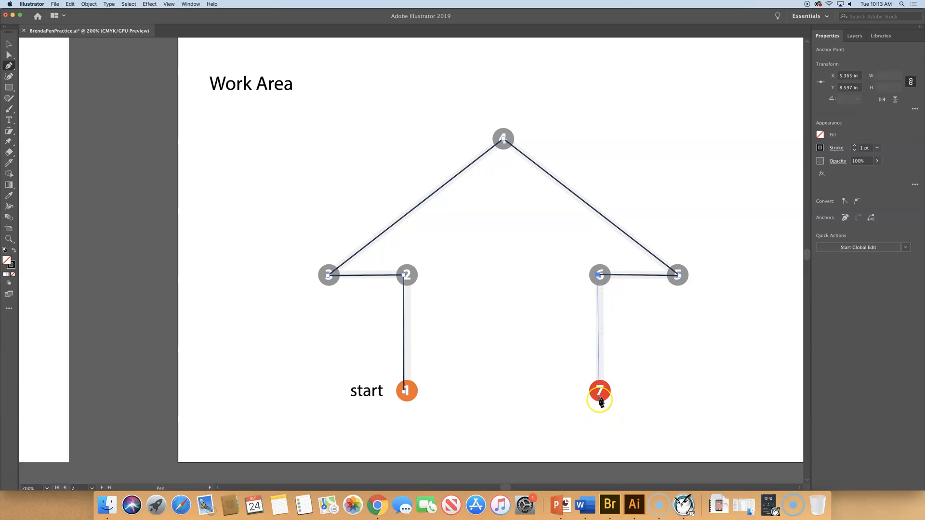
{"action": "left_click", "coordinate": [600, 394]}
{"action": "left_click", "coordinate": [657, 386], "text": "super"}
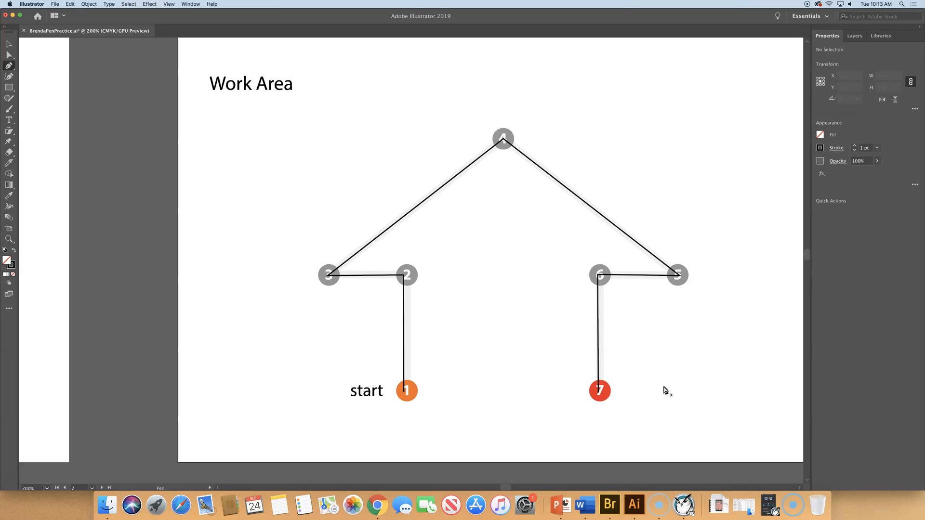
{"action": "scroll", "coordinate": [664, 390], "scroll_direction": "up", "scroll_amount": 1}
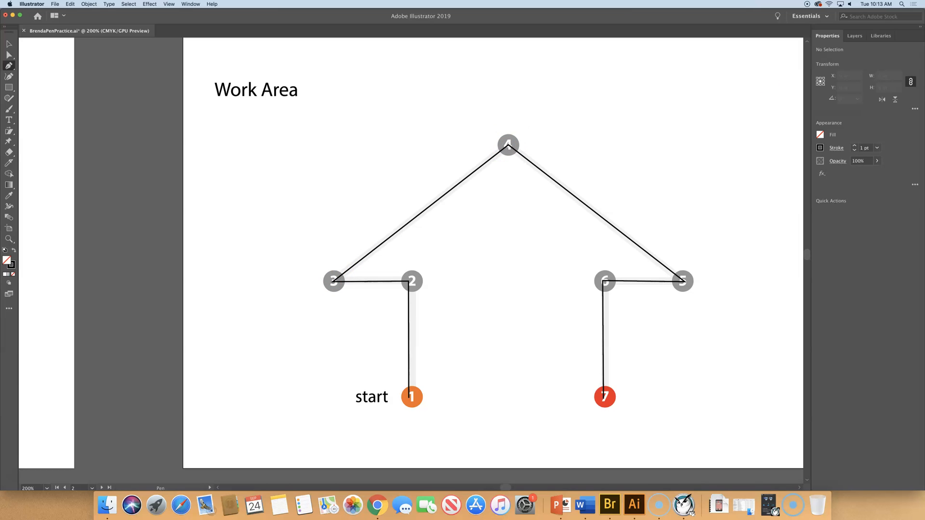
Go to artboard 3 and enlarge its numbered arch template to 300%
{"action": "left_click", "coordinate": [9, 44]}
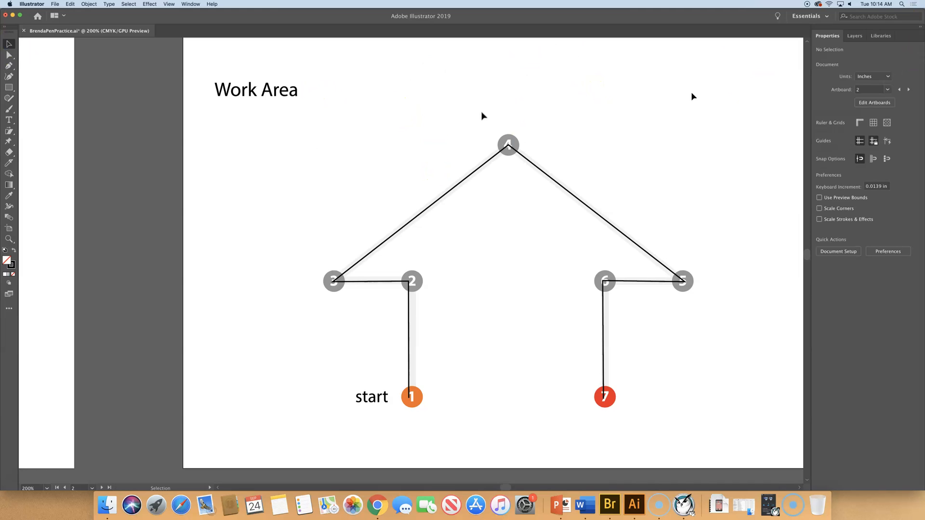
{"action": "left_click", "coordinate": [909, 89]}
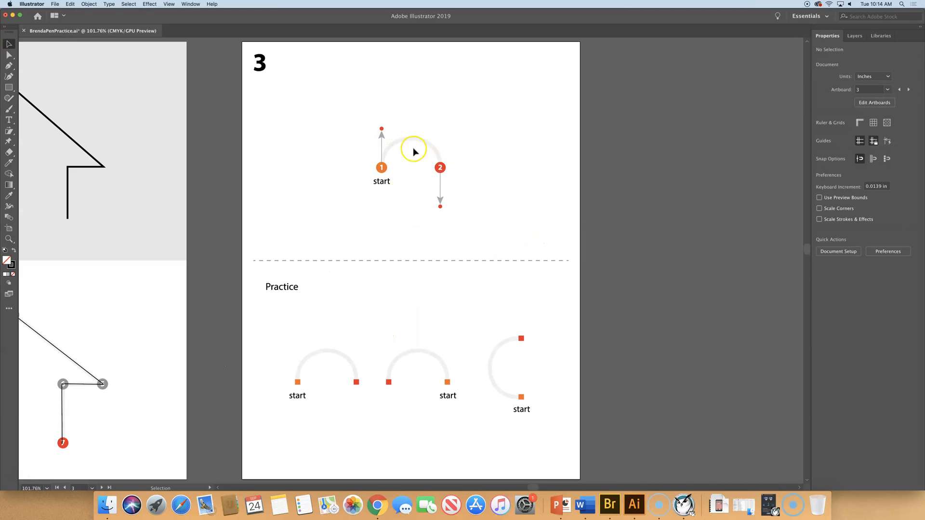
{"action": "key", "text": "super+equal"}
{"action": "key", "text": "super+equal"}
{"action": "key", "text": "super+equal"}
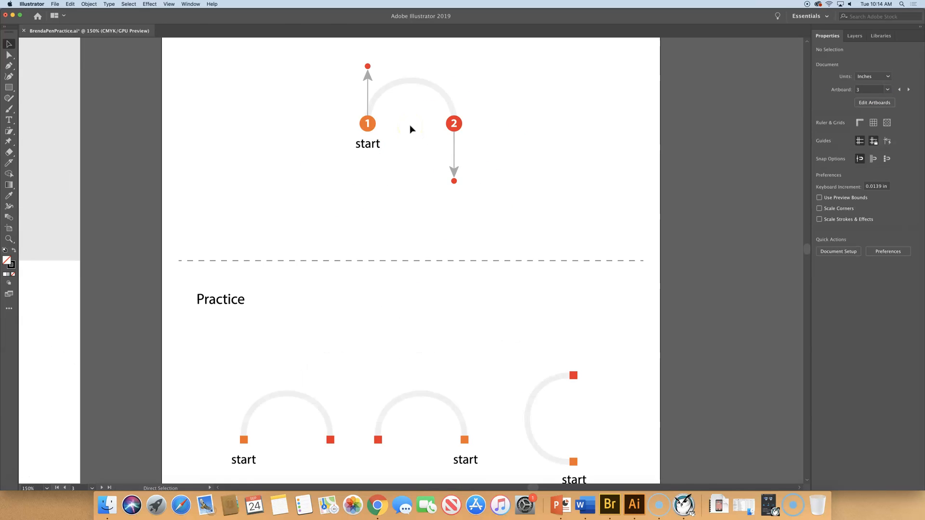
{"action": "left_click_drag", "start_coordinate": [411, 122], "coordinate": [405, 360]}
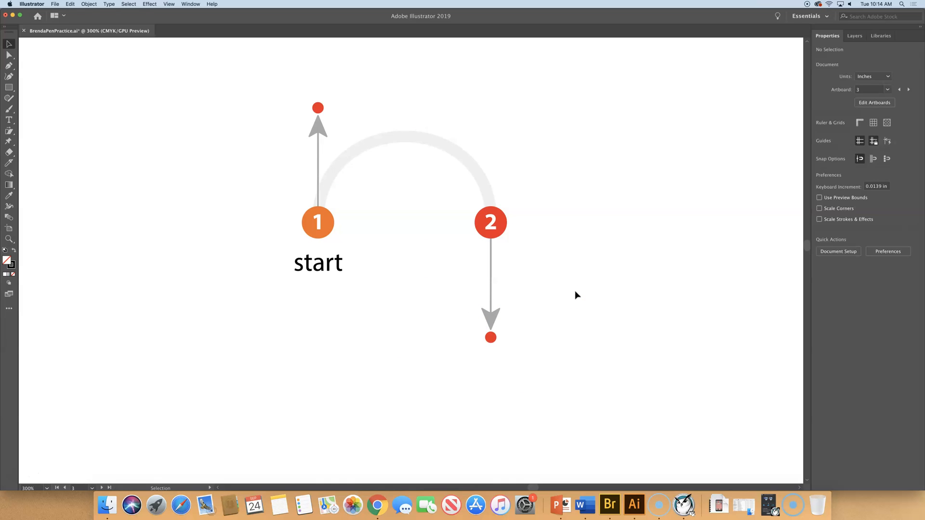
Draw the arch from point 1 to point 2 with curved Pen anchors, extend it with one more downward-bulging curve, and deselect the path
{"action": "left_click", "coordinate": [8, 64]}
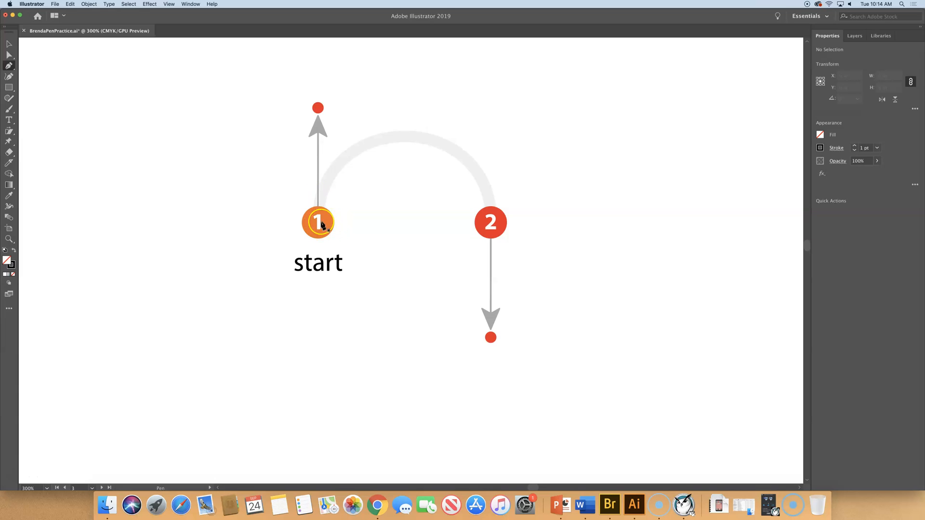
{"action": "left_click", "coordinate": [537, 88]}
{"action": "left_click_drag", "start_coordinate": [318, 223], "coordinate": [318, 110]}
{"action": "left_click_drag", "start_coordinate": [318, 109], "coordinate": [318, 109]}
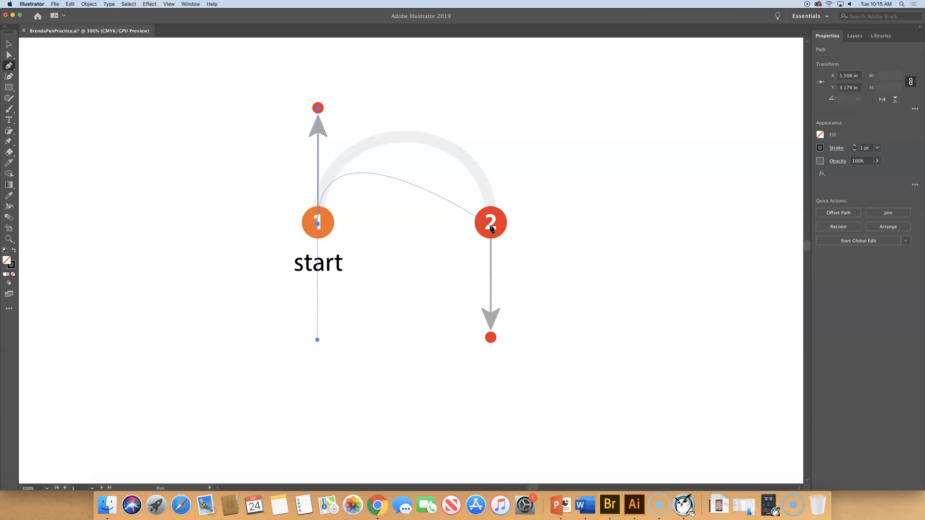
{"action": "mouse_move", "coordinate": [491, 226]}
{"action": "left_mouse_down"}
{"action": "mouse_move", "coordinate": [492, 339]}
{"action": "mouse_move", "coordinate": [462, 324]}
{"action": "mouse_move", "coordinate": [554, 313]}
{"action": "mouse_move", "coordinate": [533, 324]}
{"action": "mouse_move", "coordinate": [491, 306]}
{"action": "mouse_move", "coordinate": [496, 263]}
{"action": "mouse_move", "coordinate": [498, 346]}
{"action": "mouse_move", "coordinate": [473, 349]}
{"action": "mouse_move", "coordinate": [492, 337]}
{"action": "mouse_move", "coordinate": [477, 337]}
{"action": "mouse_move", "coordinate": [484, 346]}
{"action": "left_mouse_up"}
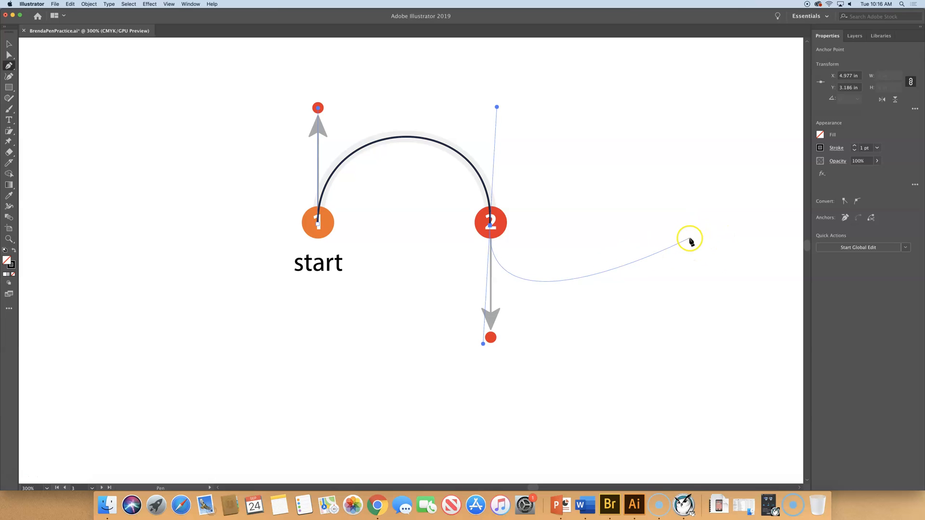
{"action": "left_click_drag", "start_coordinate": [679, 236], "coordinate": [680, 92]}
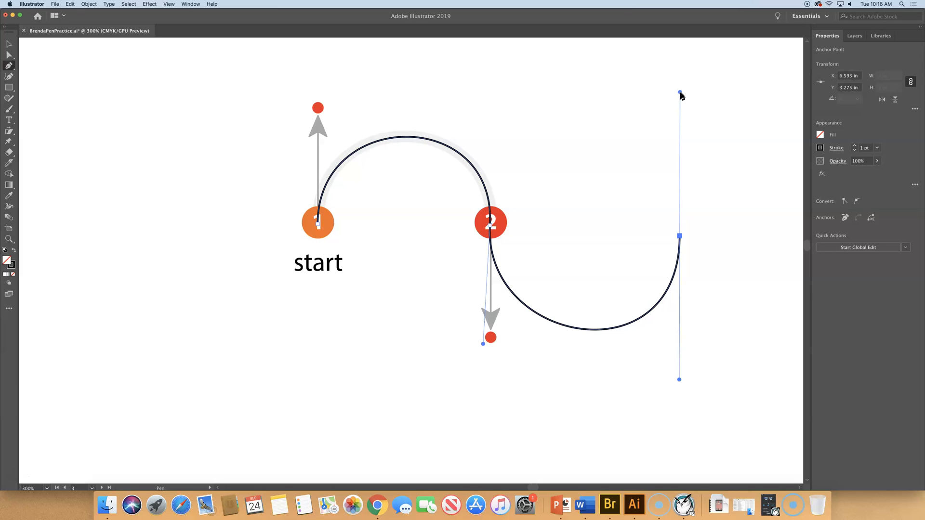
{"action": "left_click", "coordinate": [732, 133], "text": "super"}
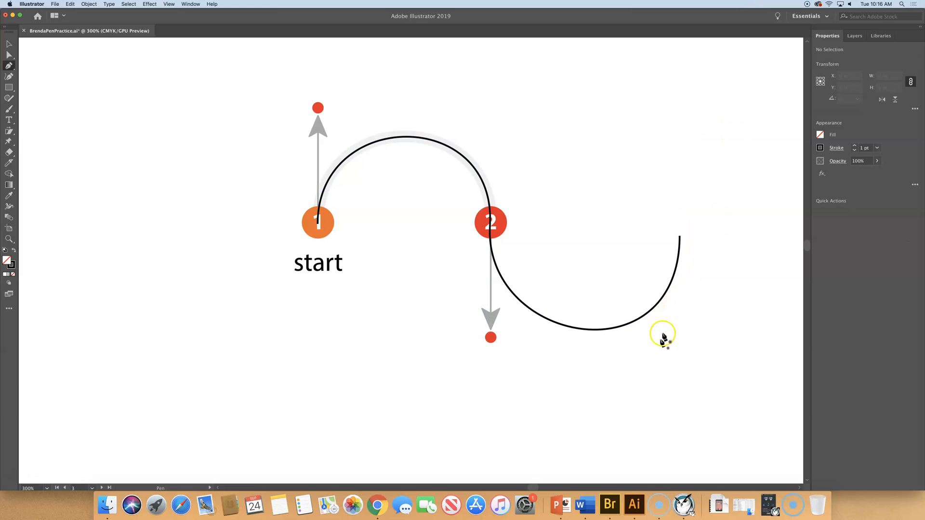
Trace the first Practice arch on artboard 3 from its orange start square to its red square with a curved Pen path, and deselect it
{"action": "left_click_drag", "start_coordinate": [507, 395], "coordinate": [582, 91]}
{"action": "left_click_drag", "start_coordinate": [530, 236], "coordinate": [563, 62]}
{"action": "left_click_drag", "start_coordinate": [538, 173], "coordinate": [499, 100]}
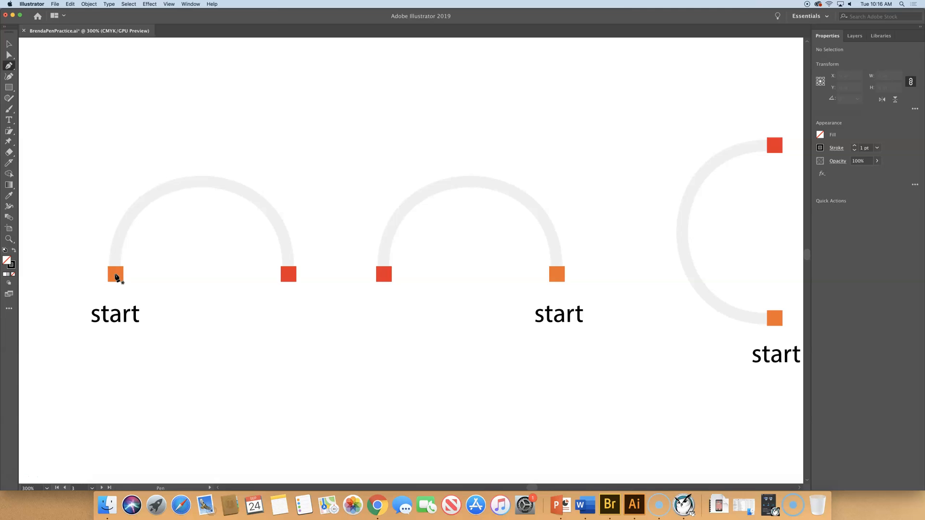
{"action": "left_click_drag", "start_coordinate": [114, 273], "coordinate": [118, 174]}
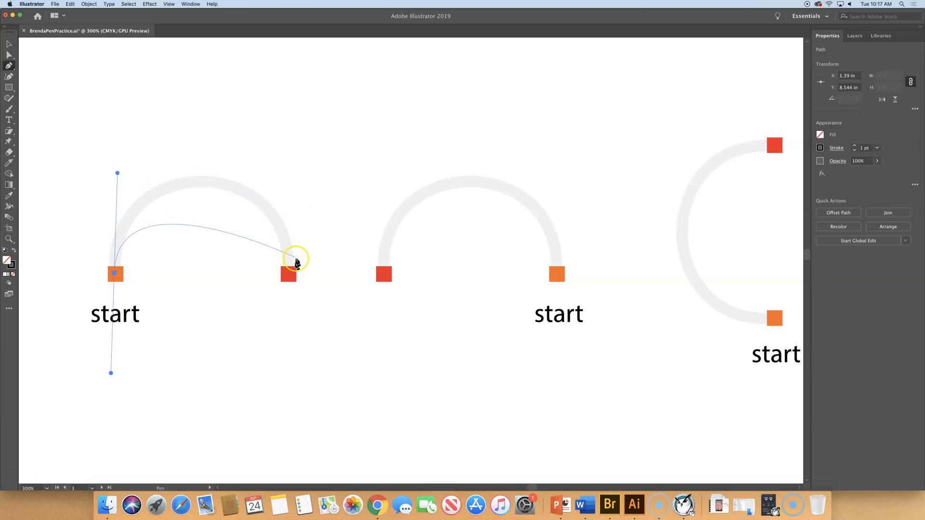
{"action": "mouse_move", "coordinate": [288, 275]}
{"action": "left_mouse_down"}
{"action": "mouse_move", "coordinate": [291, 380]}
{"action": "mouse_move", "coordinate": [314, 424]}
{"action": "left_mouse_up"}
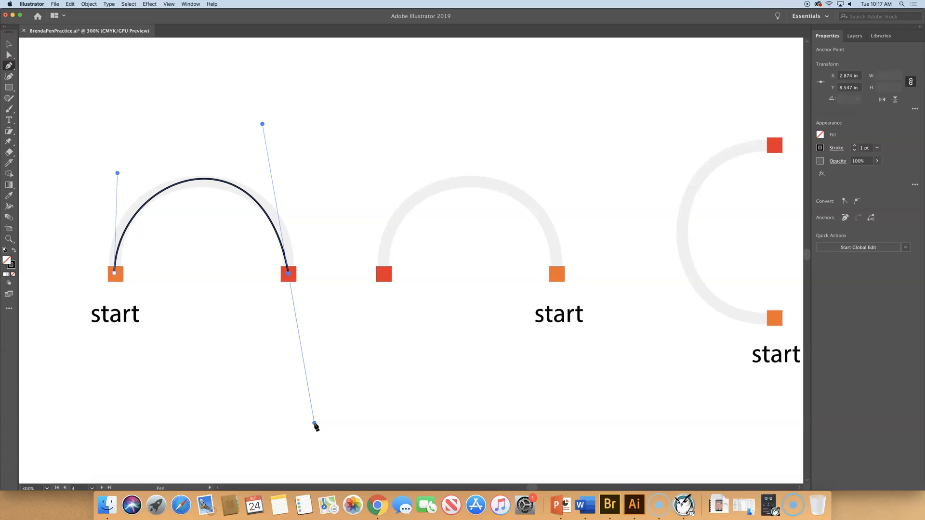
{"action": "left_click", "coordinate": [355, 153], "text": "super"}
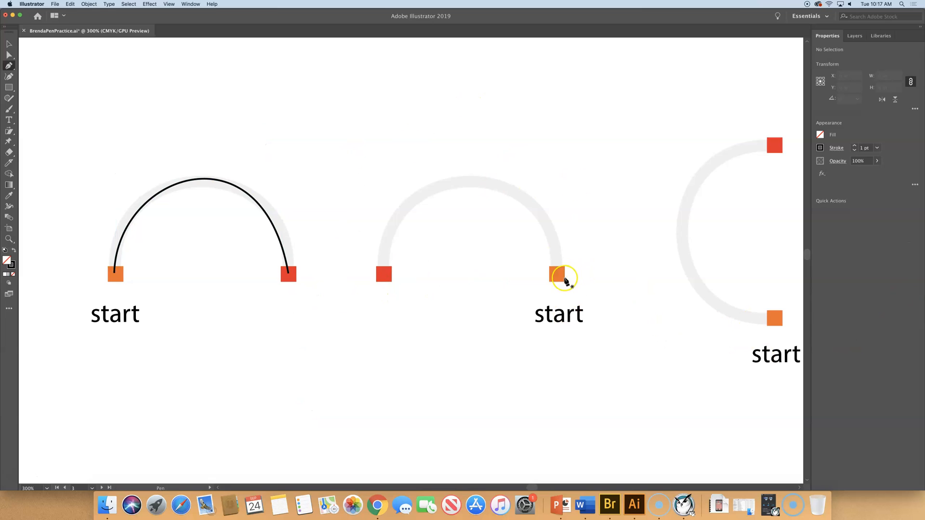
Trace the middle Practice arch from its orange start square back to its red square with a curved Pen path, and deselect it
{"action": "left_click_drag", "start_coordinate": [559, 275], "coordinate": [557, 158]}
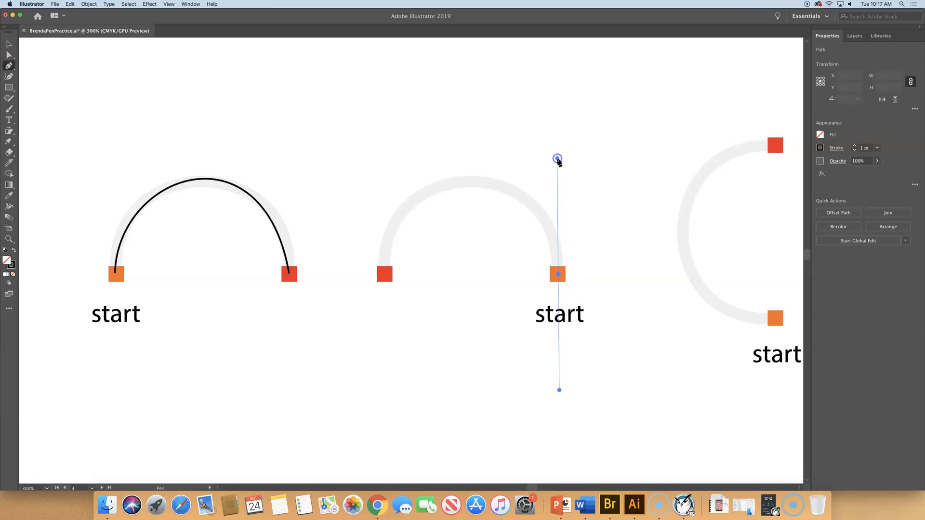
{"action": "left_click_drag", "start_coordinate": [385, 274], "coordinate": [382, 406]}
{"action": "left_click", "coordinate": [355, 398], "text": "super"}
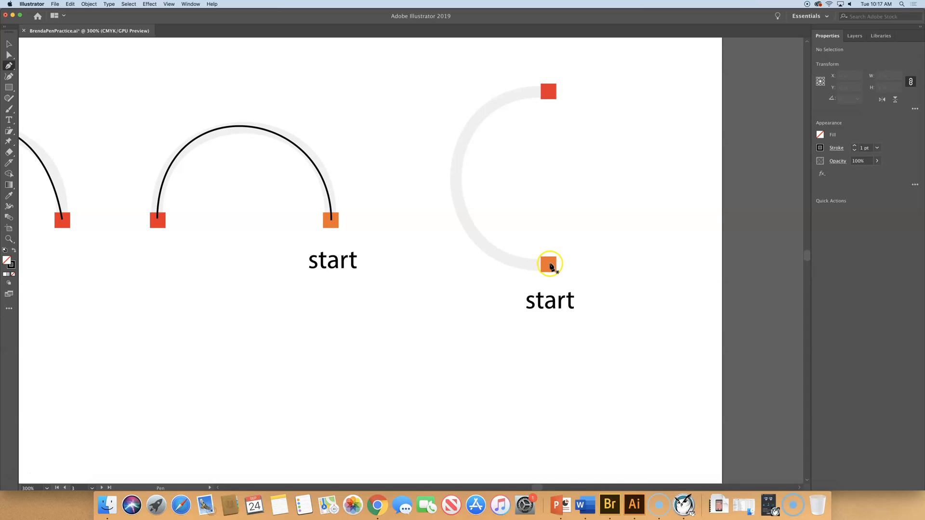
Trace the C-shaped Practice arc from its orange start square up to its red square with a curved Pen path, and deselect it
{"action": "left_click_drag", "start_coordinate": [549, 263], "coordinate": [438, 264]}
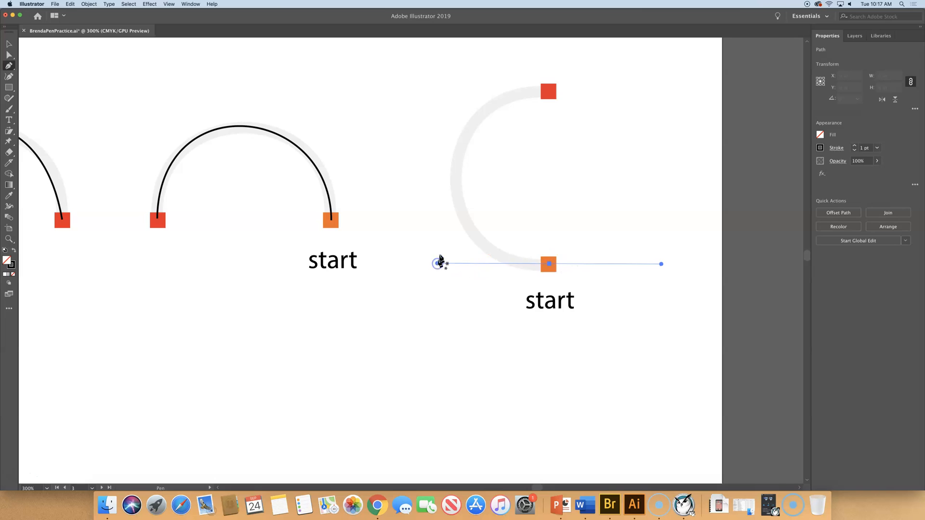
{"action": "left_click_drag", "start_coordinate": [549, 90], "coordinate": [685, 85]}
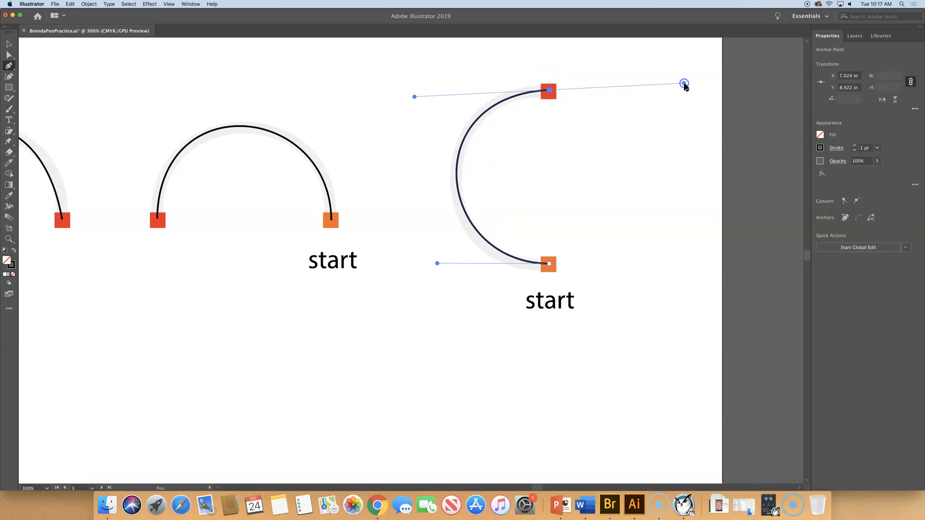
{"action": "left_click", "coordinate": [673, 155], "text": "super"}
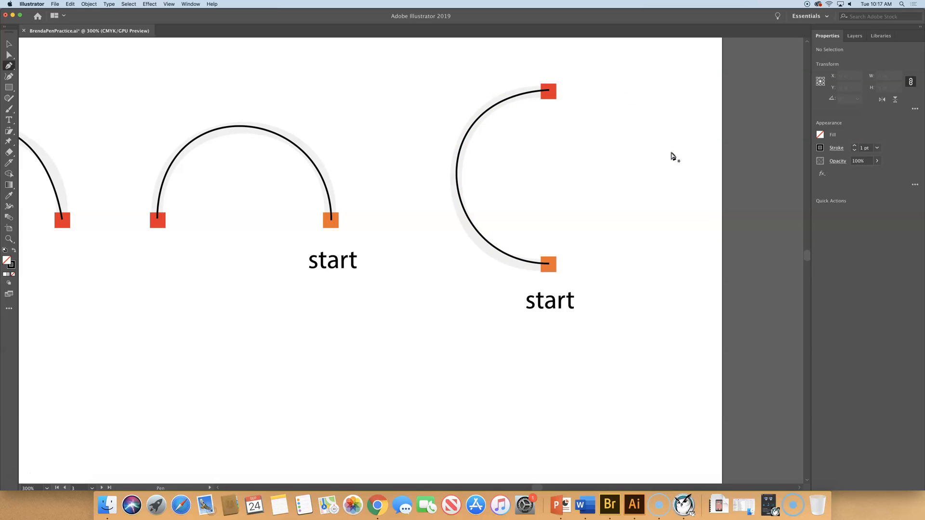
Go to artboard 4 with the numbered wave template
{"action": "key", "text": "super+minus"}
{"action": "key", "text": "super+minus"}
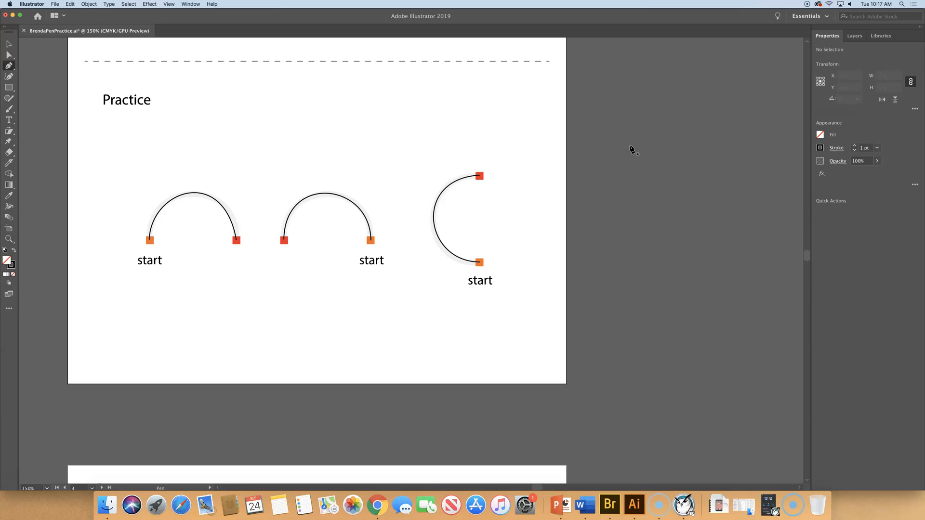
{"action": "left_click", "coordinate": [9, 43]}
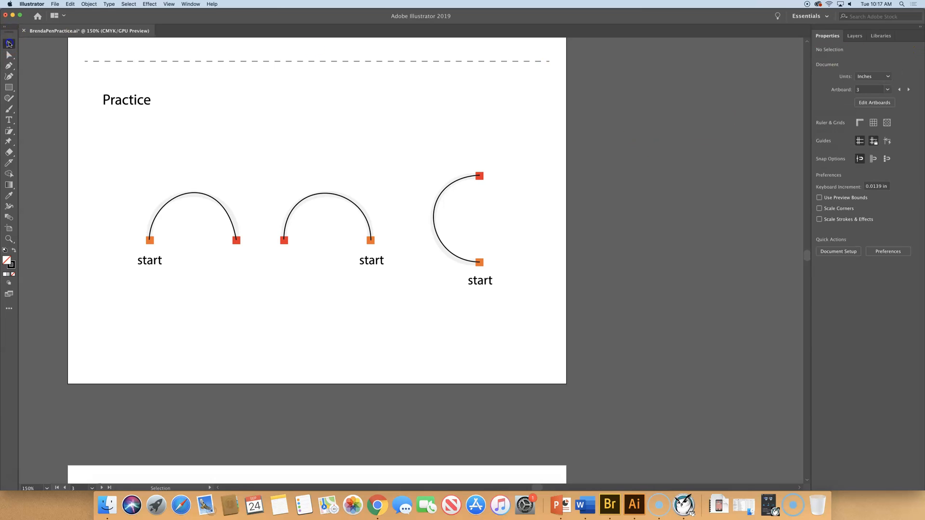
{"action": "left_click", "coordinate": [908, 90]}
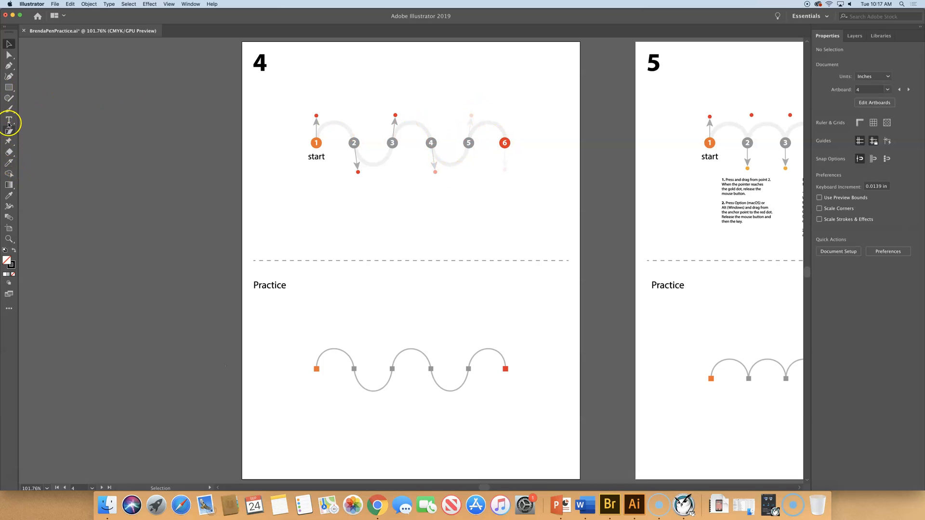
Draw the wave on artboard 4 through points 1 to 6 with curved Pen anchors, pulling direction handles alternately up and down to the template dots
{"action": "left_click", "coordinate": [9, 66]}
{"action": "left_click_drag", "start_coordinate": [317, 143], "coordinate": [317, 120]}
{"action": "left_click_drag", "start_coordinate": [354, 143], "coordinate": [358, 172]}
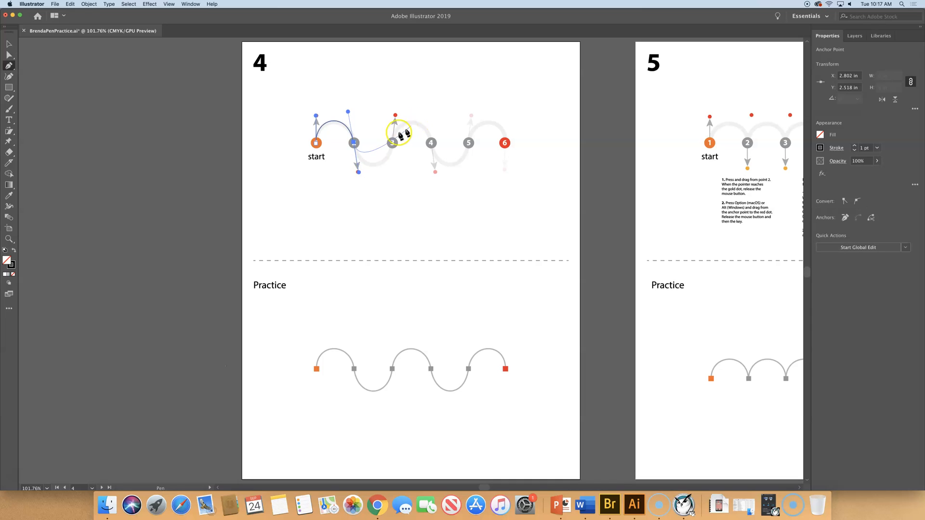
{"action": "left_click_drag", "start_coordinate": [393, 141], "coordinate": [435, 173]}
{"action": "left_click", "coordinate": [469, 142]}
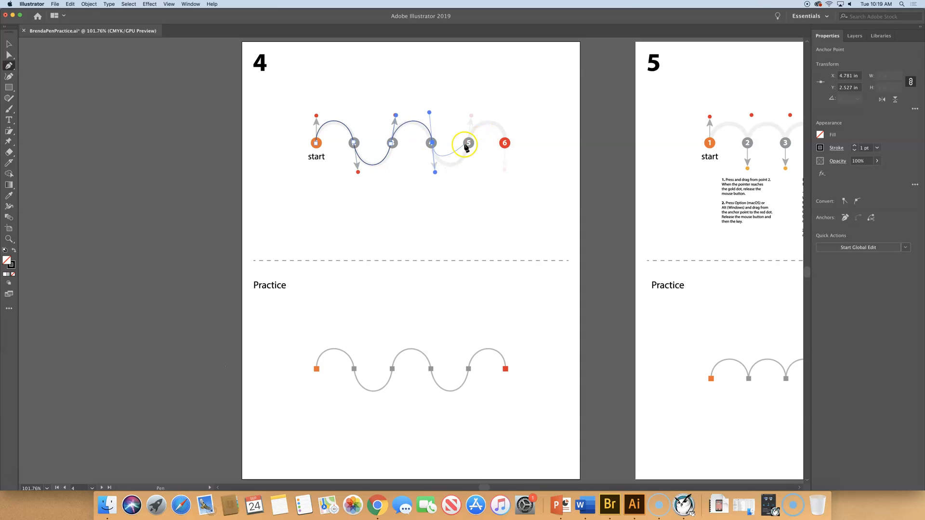
{"action": "left_click_drag", "start_coordinate": [469, 145], "coordinate": [473, 118]}
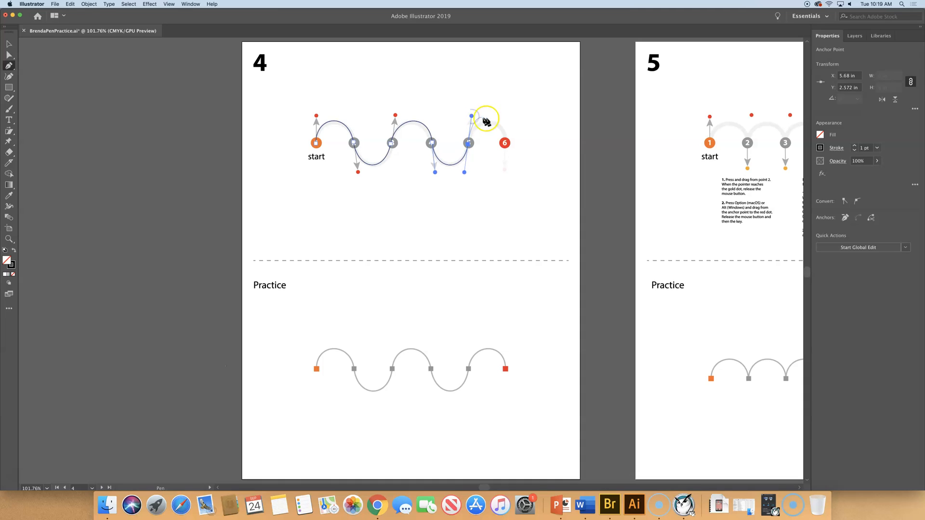
{"action": "left_click", "coordinate": [505, 143]}
{"action": "left_click_drag", "start_coordinate": [504, 144], "coordinate": [507, 174]}
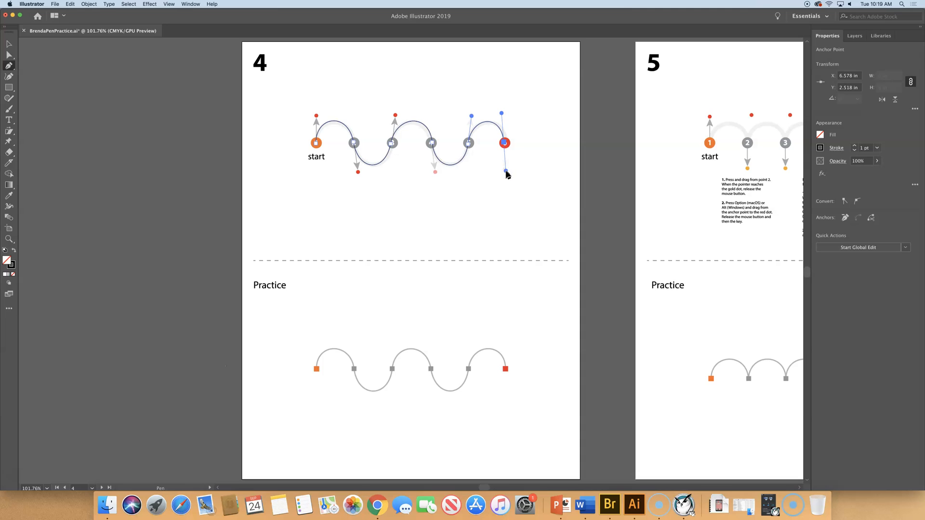
With the template wave deselected, trace the Practice wave on artboard 4 from its orange square to its red square with curved Pen anchors, and deselect it
{"action": "left_click", "coordinate": [553, 207], "text": "super"}
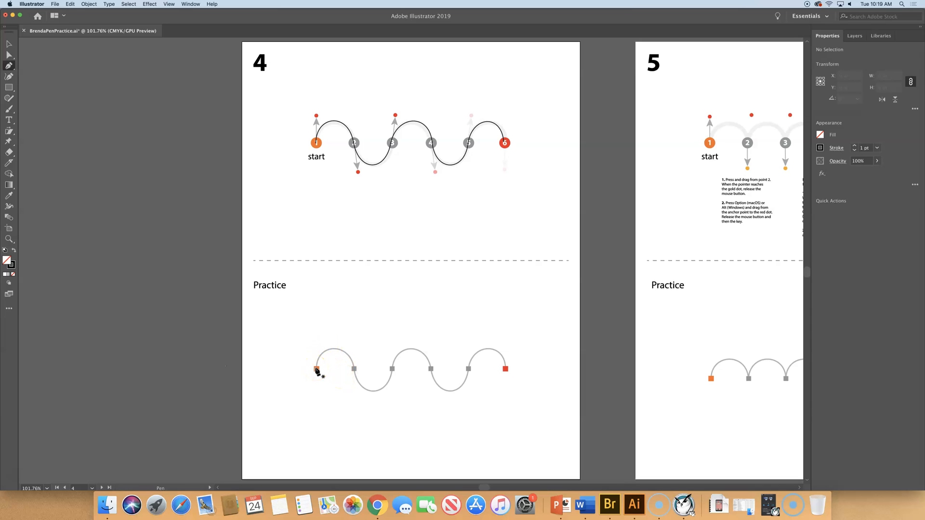
{"action": "left_click_drag", "start_coordinate": [317, 369], "coordinate": [317, 345]}
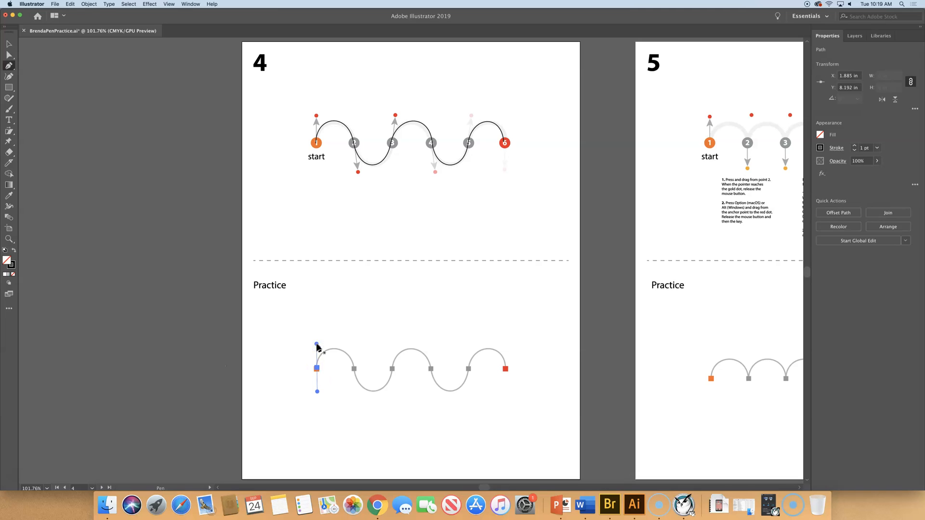
{"action": "left_click_drag", "start_coordinate": [356, 367], "coordinate": [356, 393]}
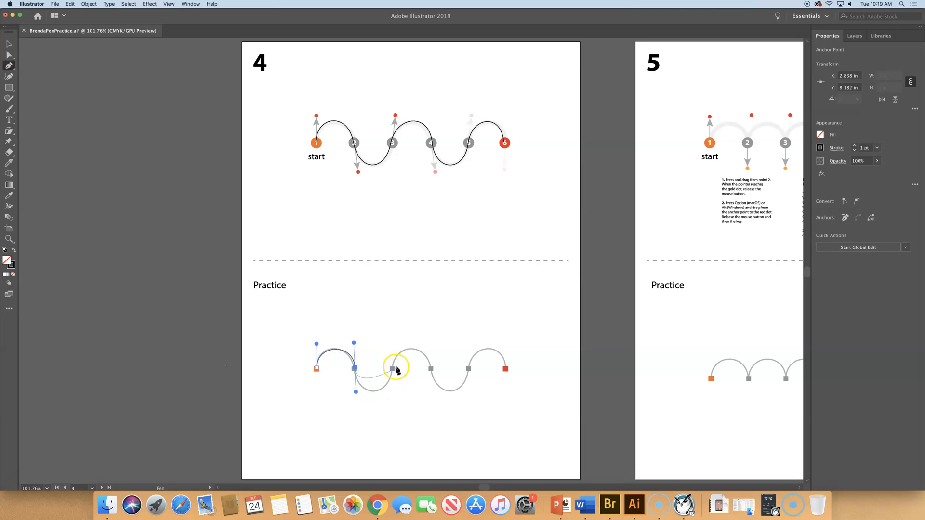
{"action": "left_click_drag", "start_coordinate": [394, 369], "coordinate": [399, 332]}
{"action": "mouse_move", "coordinate": [430, 369]}
{"action": "left_mouse_down"}
{"action": "mouse_move", "coordinate": [434, 393]}
{"action": "mouse_move", "coordinate": [435, 384]}
{"action": "left_mouse_up"}
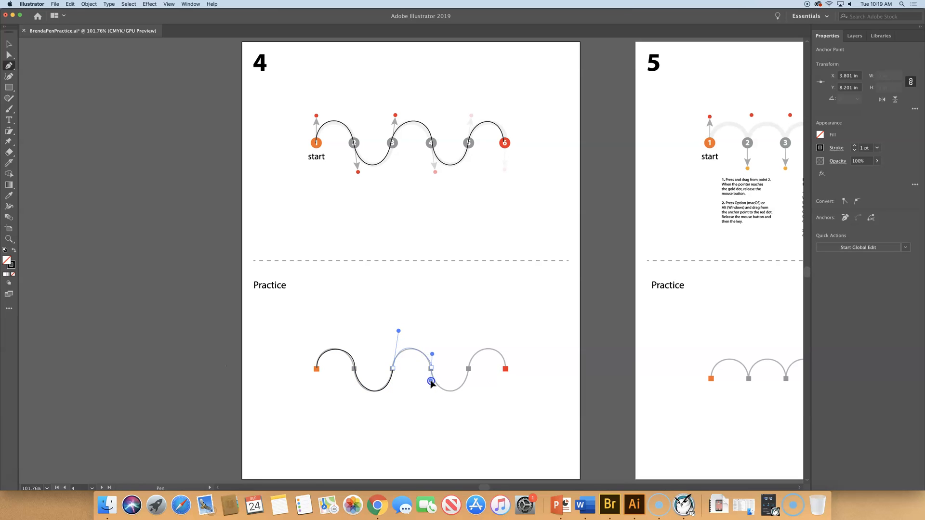
{"action": "left_click_drag", "start_coordinate": [431, 381], "coordinate": [481, 325]}
{"action": "mouse_move", "coordinate": [505, 369]}
{"action": "left_mouse_down"}
{"action": "mouse_move", "coordinate": [496, 377]}
{"action": "mouse_move", "coordinate": [499, 370]}
{"action": "left_mouse_up"}
{"action": "left_click", "coordinate": [534, 400], "text": "super"}
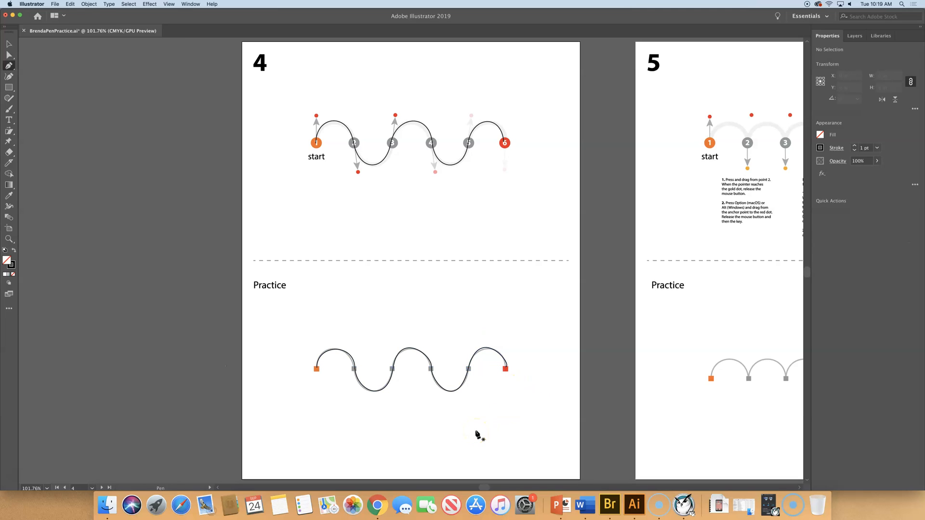
Lengthen and tilt the lower direction handle of the Practice wave's second anchor with the Direct Selection tool to refine the curve
{"action": "key", "text": "super+equal"}
{"action": "key", "text": "super+equal"}
{"action": "key", "text": "super+equal"}
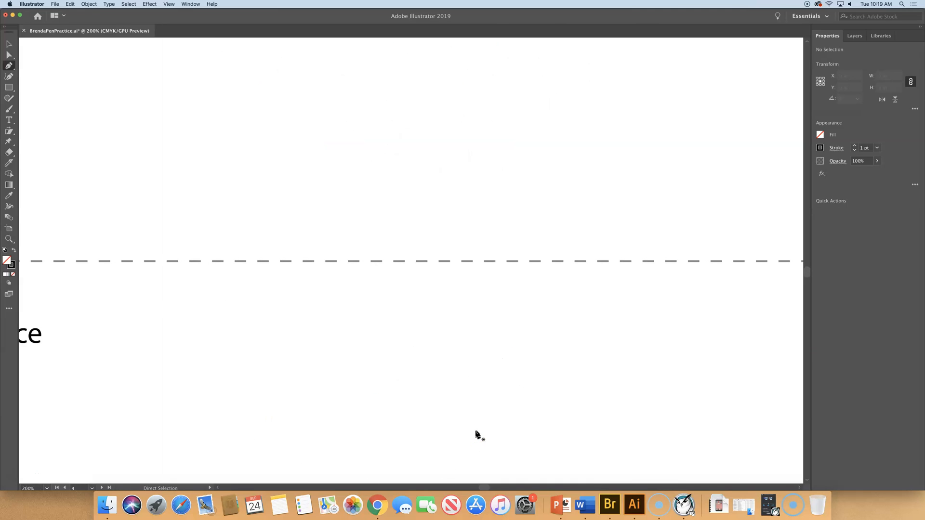
{"action": "left_click_drag", "start_coordinate": [469, 429], "coordinate": [467, 3]}
{"action": "left_click_drag", "start_coordinate": [470, 48], "coordinate": [543, 107]}
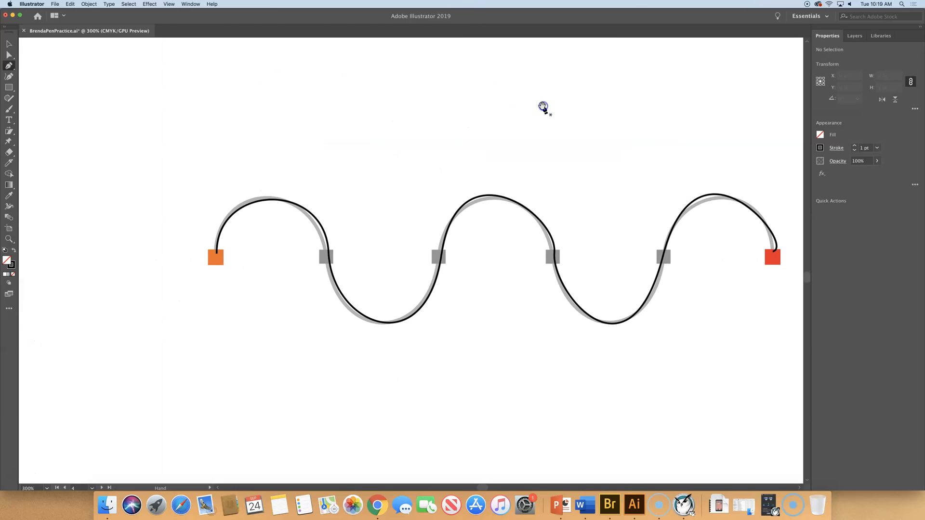
{"action": "left_click", "coordinate": [8, 54]}
{"action": "left_click", "coordinate": [327, 259]}
{"action": "left_click", "coordinate": [329, 256]}
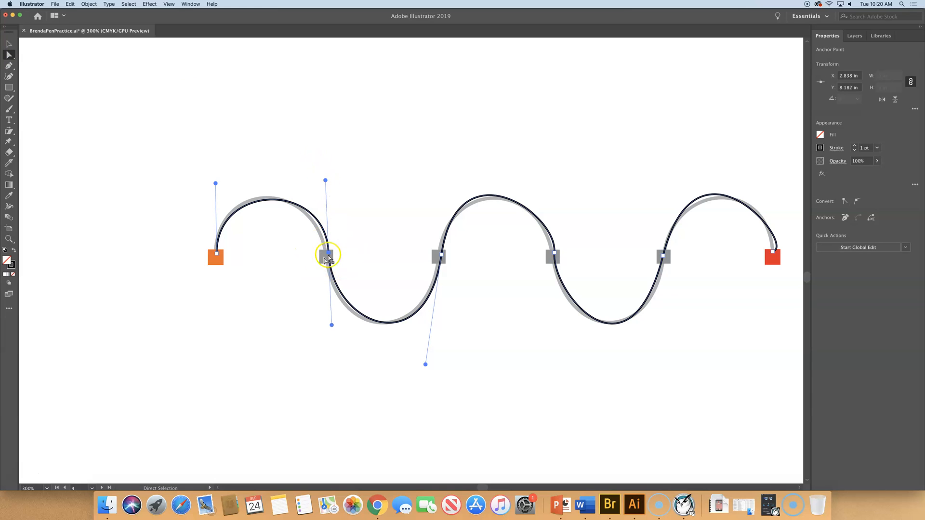
{"action": "mouse_move", "coordinate": [332, 326]}
{"action": "left_mouse_down"}
{"action": "mouse_move", "coordinate": [331, 317]}
{"action": "mouse_move", "coordinate": [331, 336]}
{"action": "mouse_move", "coordinate": [339, 337]}
{"action": "left_mouse_up"}
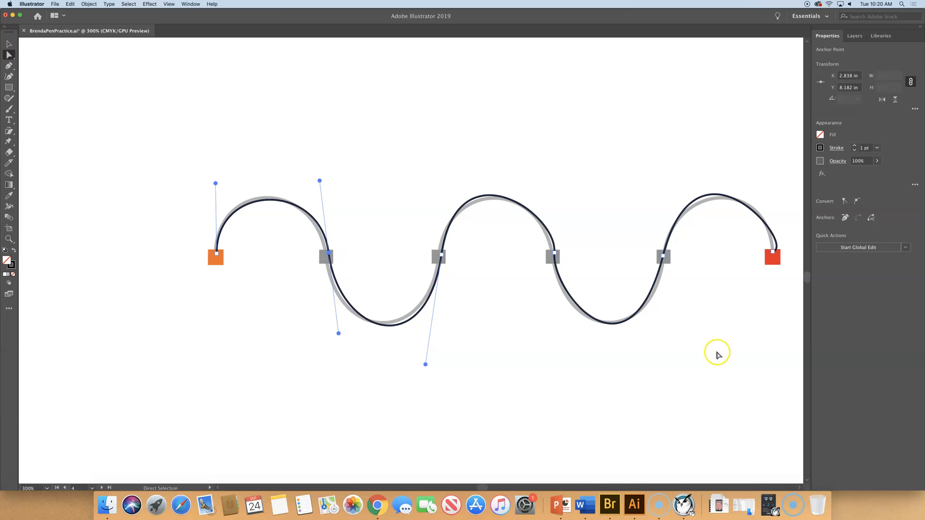
Tilt the upper direction handle of the Practice wave's fifth anchor slightly outward to fit the last arch to the template
{"action": "left_click", "coordinate": [663, 256]}
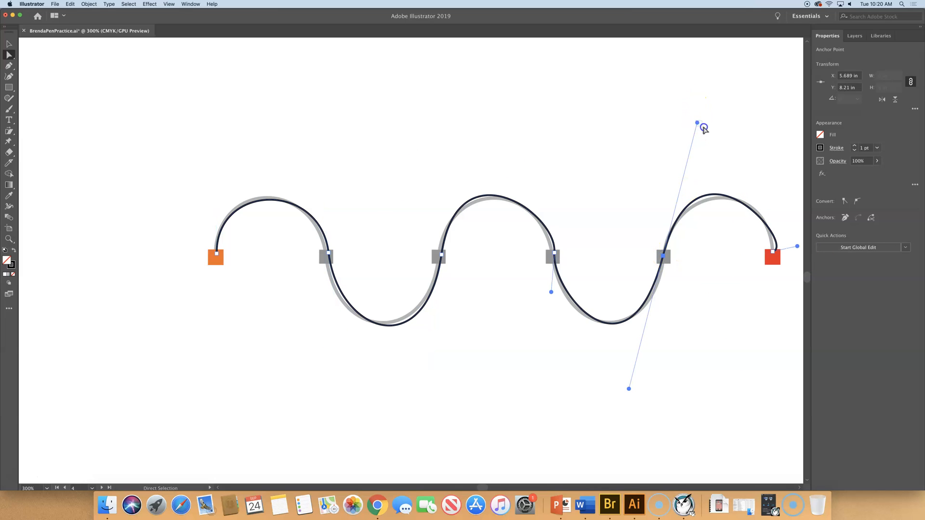
{"action": "left_click", "coordinate": [708, 129]}
{"action": "left_click", "coordinate": [664, 256]}
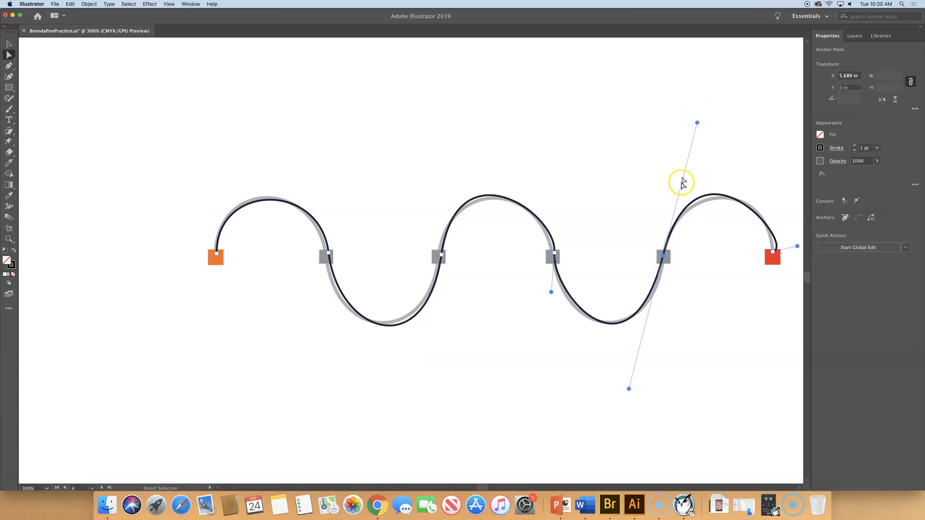
{"action": "mouse_move", "coordinate": [698, 124]}
{"action": "left_mouse_down"}
{"action": "mouse_move", "coordinate": [698, 143]}
{"action": "mouse_move", "coordinate": [705, 128]}
{"action": "left_mouse_up"}
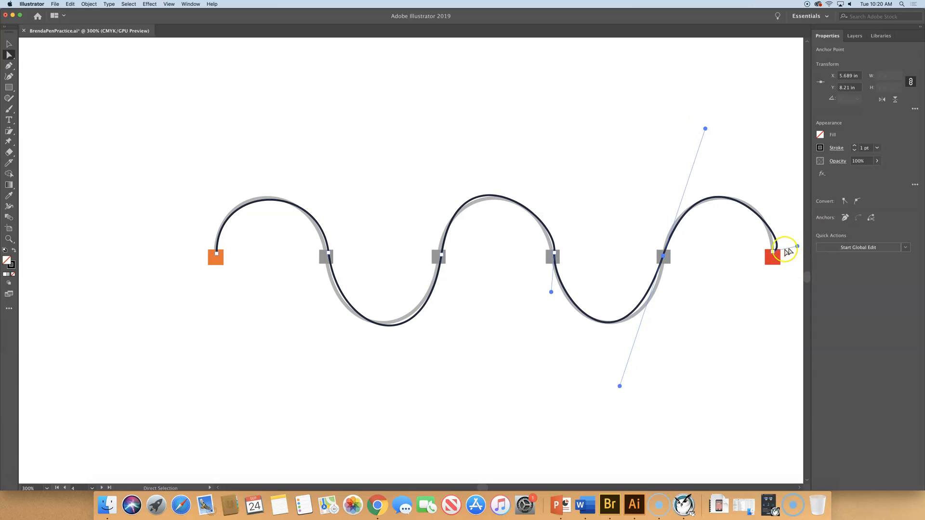
Adjust the direction handles of the Practice wave's end anchor at the red square to straighten the hooked end, and deselect the path
{"action": "left_click", "coordinate": [773, 253]}
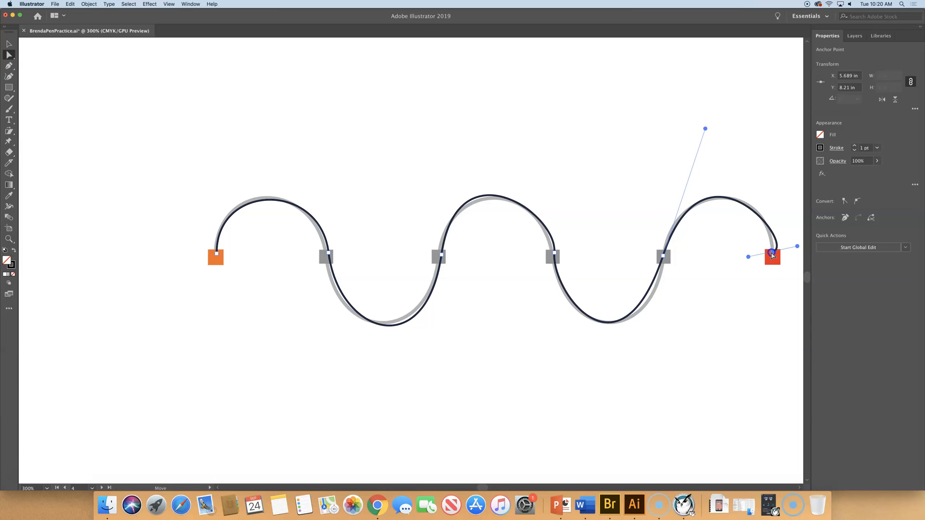
{"action": "left_click", "coordinate": [802, 247]}
{"action": "left_click", "coordinate": [791, 244]}
{"action": "left_click", "coordinate": [773, 253]}
{"action": "left_click_drag", "start_coordinate": [798, 247], "coordinate": [787, 233]}
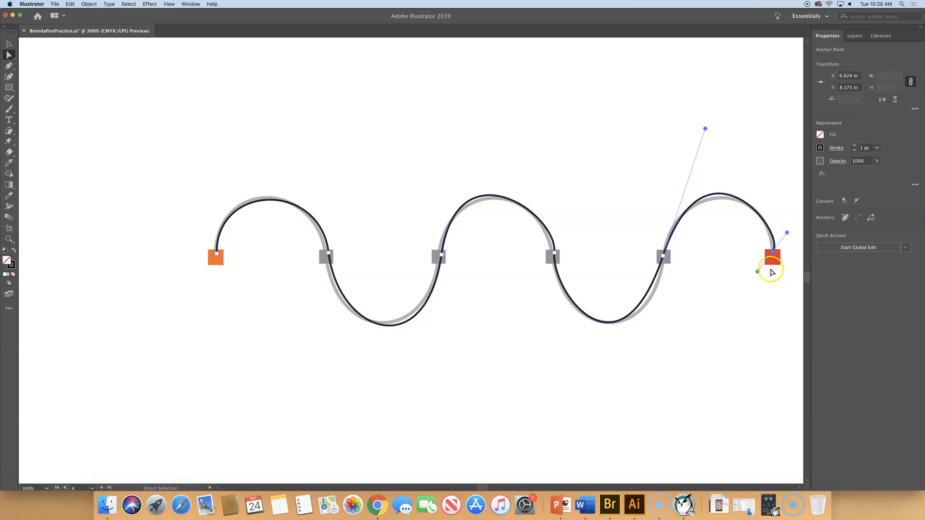
{"action": "left_click_drag", "start_coordinate": [758, 272], "coordinate": [761, 269]}
{"action": "left_click", "coordinate": [8, 45]}
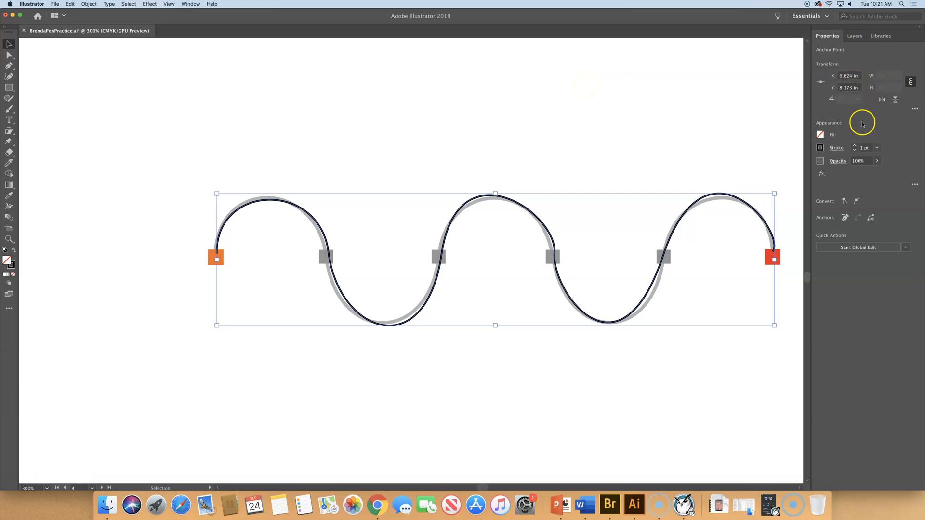
{"action": "left_click", "coordinate": [720, 103]}
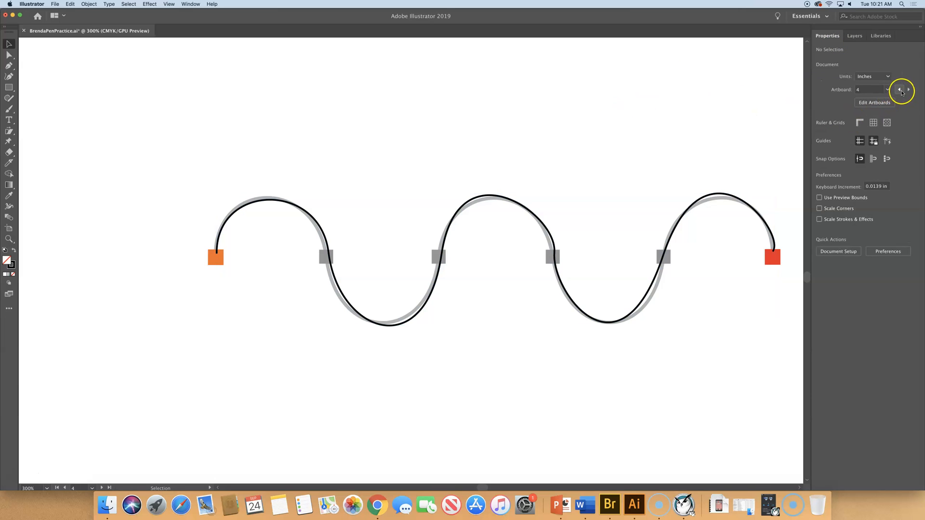
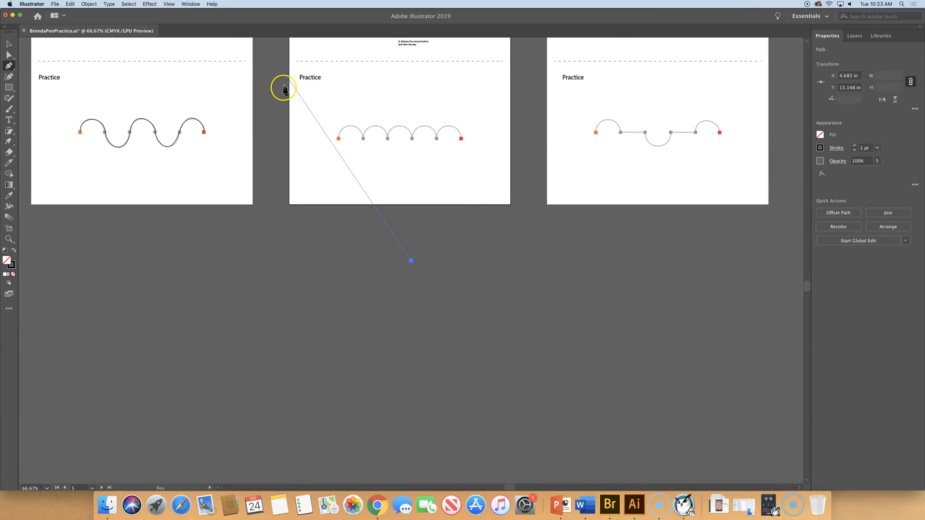
With the stray anchor deselected, trace the Practice row of five arches on artboard 5 from orange to red square with the Pen tool, and deselect it
{"action": "left_click", "coordinate": [366, 265], "text": "super"}
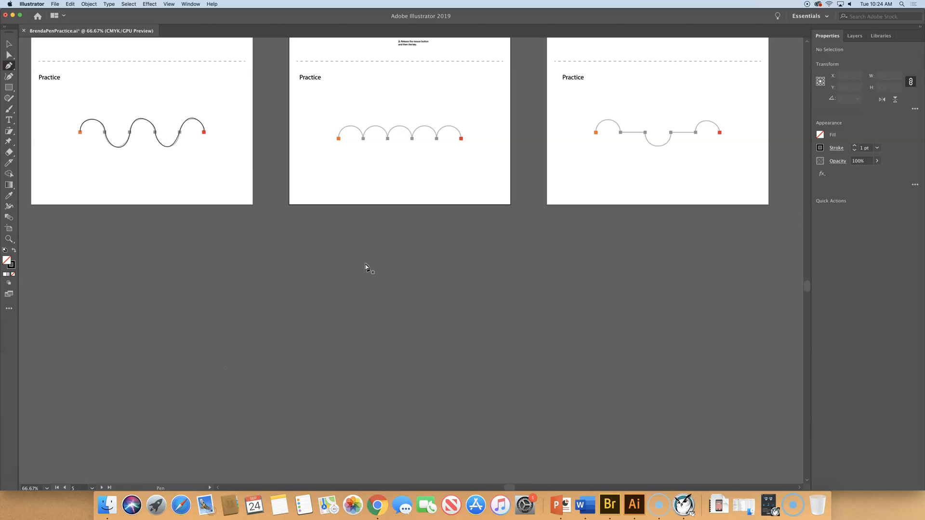
{"action": "scroll", "coordinate": [305, 67], "scroll_direction": "left", "scroll_amount": 1}
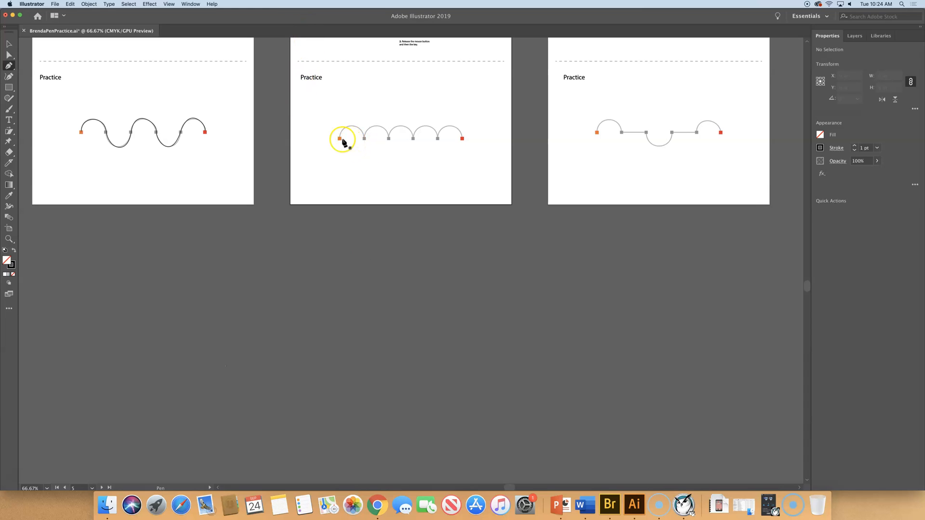
{"action": "mouse_move", "coordinate": [340, 138]}
{"action": "left_mouse_down"}
{"action": "mouse_move", "coordinate": [340, 122]}
{"action": "mouse_move", "coordinate": [363, 143]}
{"action": "mouse_move", "coordinate": [362, 160]}
{"action": "mouse_move", "coordinate": [378, 142]}
{"action": "mouse_move", "coordinate": [371, 114]}
{"action": "mouse_move", "coordinate": [390, 152]}
{"action": "mouse_move", "coordinate": [396, 121]}
{"action": "mouse_move", "coordinate": [415, 152]}
{"action": "mouse_move", "coordinate": [422, 130]}
{"action": "mouse_move", "coordinate": [415, 120]}
{"action": "mouse_move", "coordinate": [439, 153]}
{"action": "mouse_move", "coordinate": [445, 110]}
{"action": "mouse_move", "coordinate": [440, 129]}
{"action": "mouse_move", "coordinate": [469, 154]}
{"action": "left_mouse_up"}
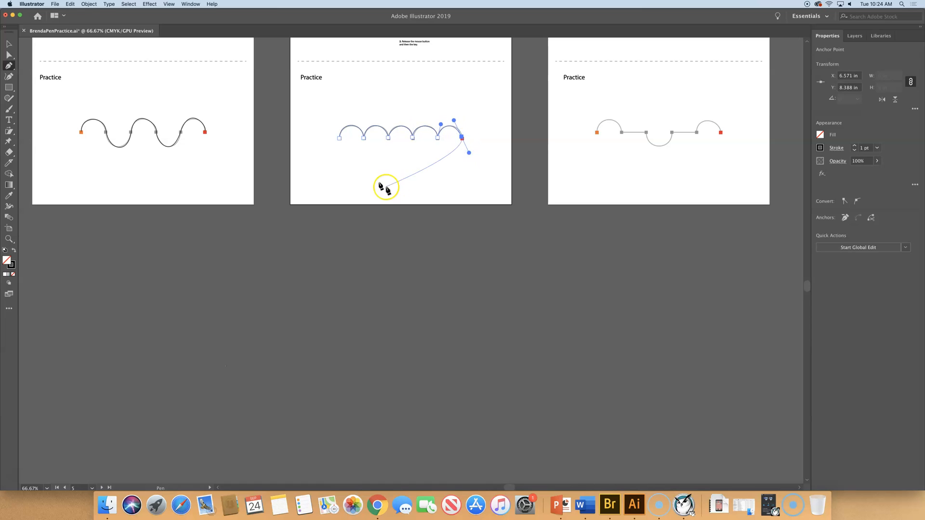
{"action": "left_click", "coordinate": [374, 174], "text": "super"}
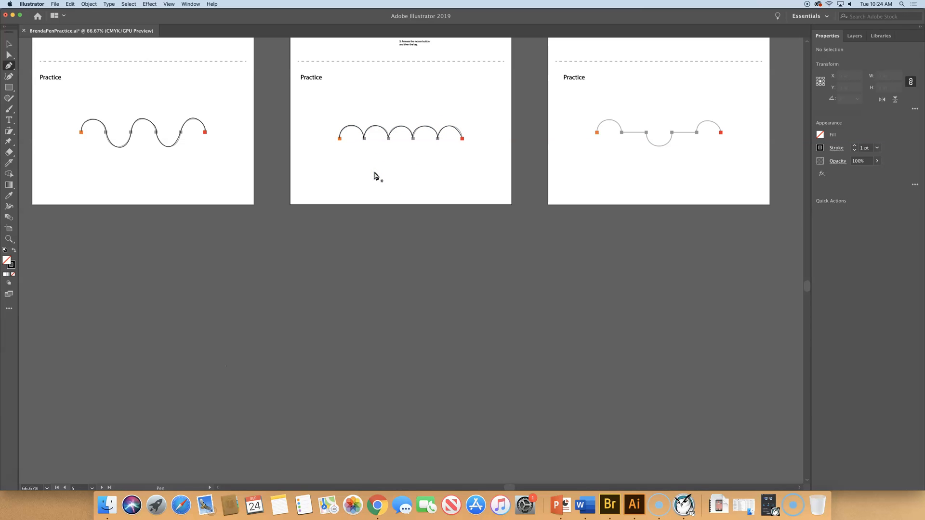
Go to artboard 6 and enlarge its numbered template of alternating curves and straight lines
{"action": "scroll", "coordinate": [570, 149], "scroll_direction": "up", "scroll_amount": 5}
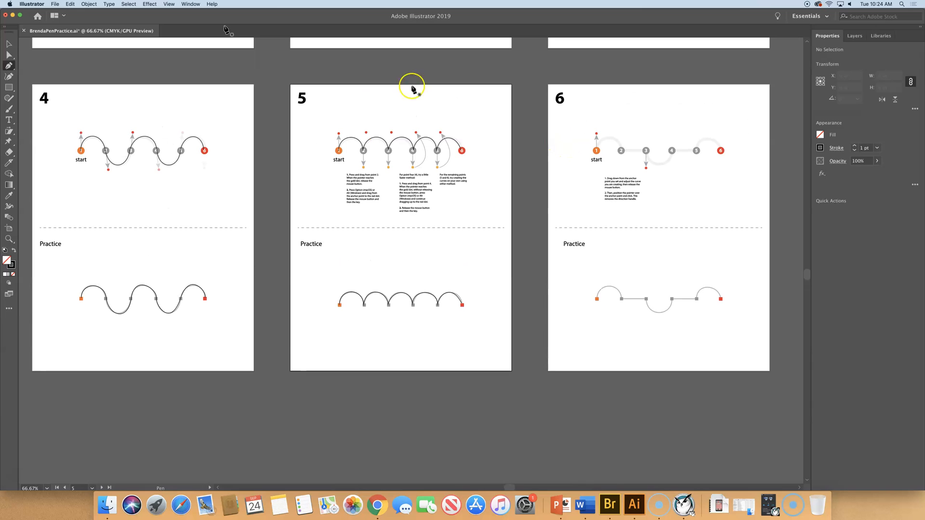
{"action": "left_click", "coordinate": [11, 44]}
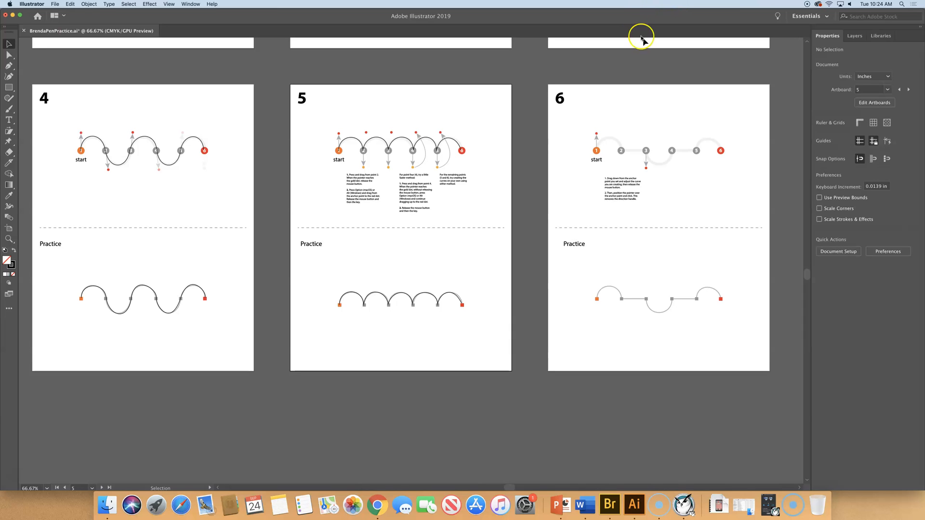
{"action": "left_click", "coordinate": [909, 89]}
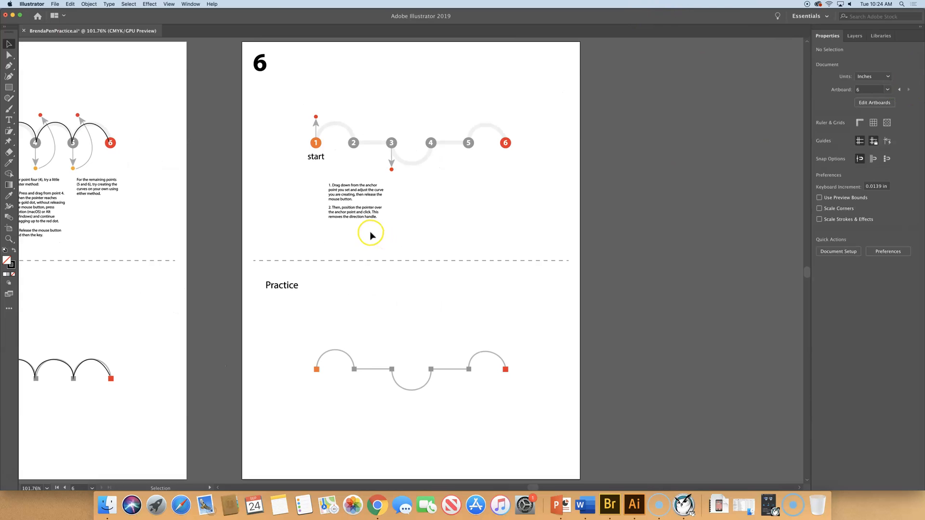
{"action": "key", "text": "super+equal"}
{"action": "key", "text": "super+equal"}
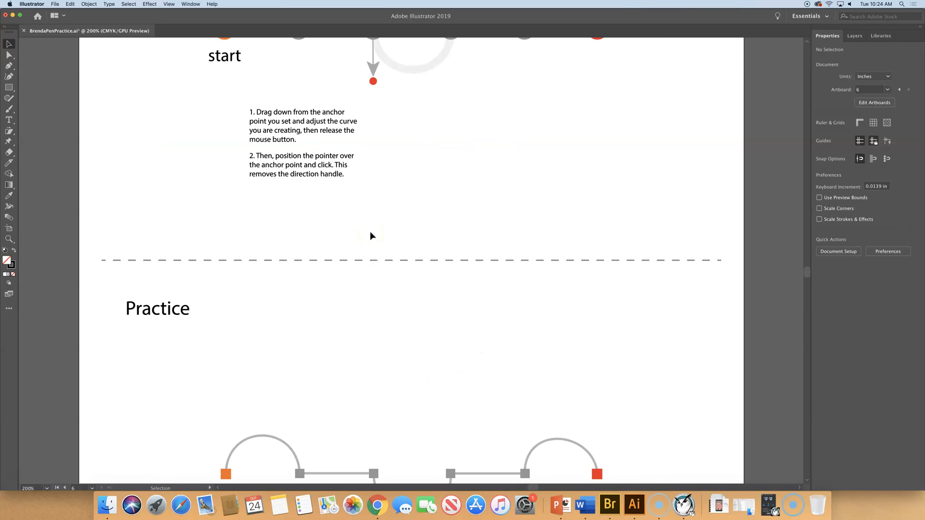
{"action": "left_click_drag", "start_coordinate": [366, 80], "coordinate": [460, 275]}
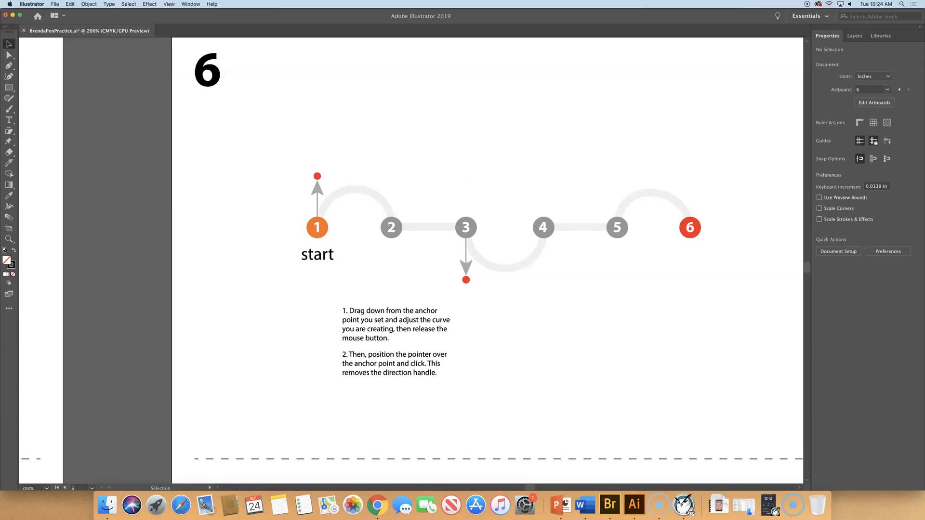
Draw a Pen arch from point 1 to point 2, remove the outgoing handle at point 2, and add a straight segment to point 3
{"action": "left_click", "coordinate": [9, 65]}
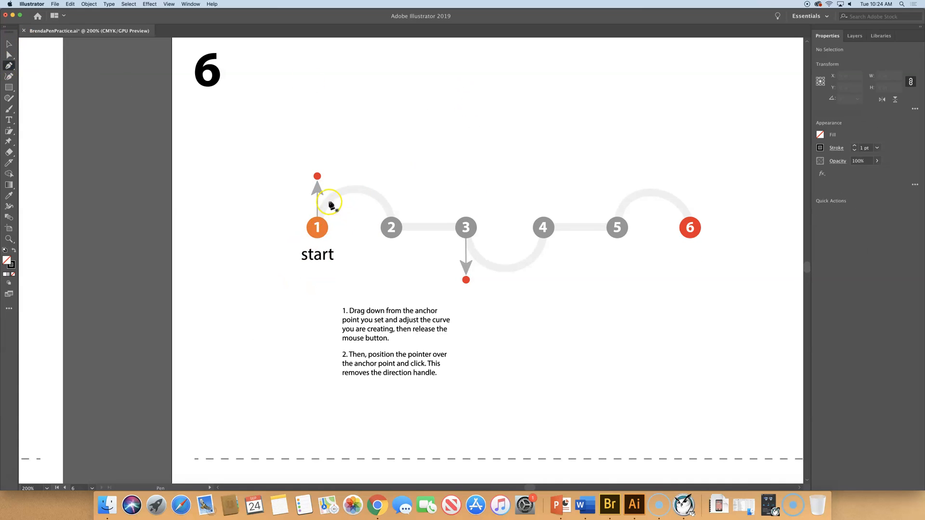
{"action": "left_click_drag", "start_coordinate": [317, 228], "coordinate": [319, 177]}
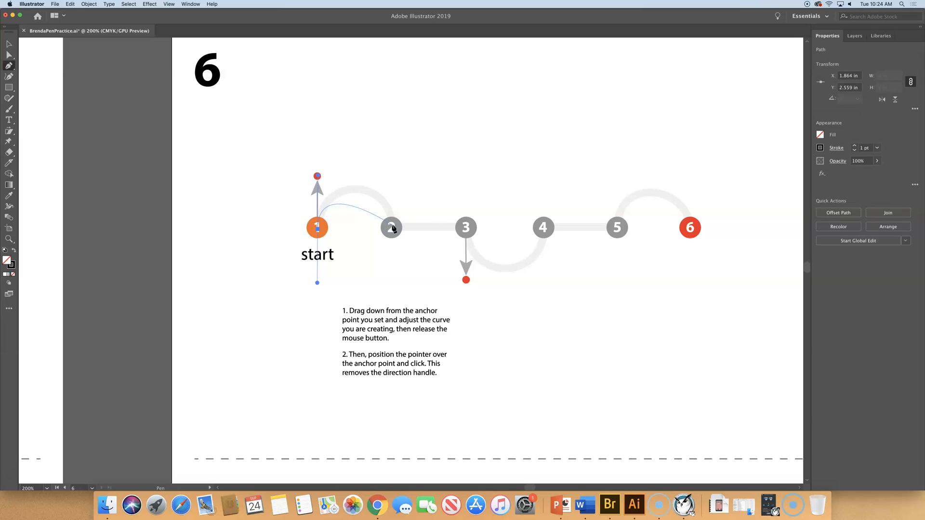
{"action": "left_click_drag", "start_coordinate": [392, 228], "coordinate": [393, 270]}
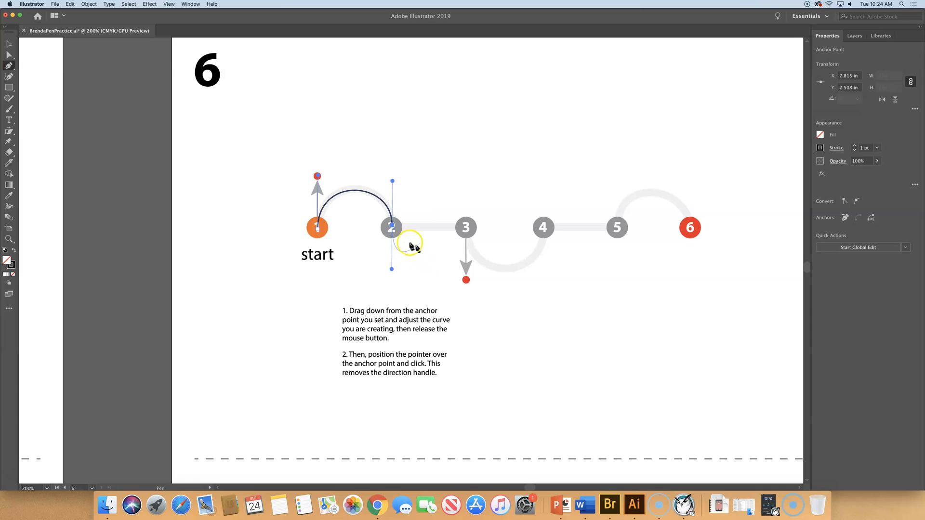
{"action": "left_click", "coordinate": [392, 227]}
{"action": "left_click", "coordinate": [457, 189]}
{"action": "left_click", "coordinate": [465, 227]}
{"action": "left_click", "coordinate": [465, 227]}
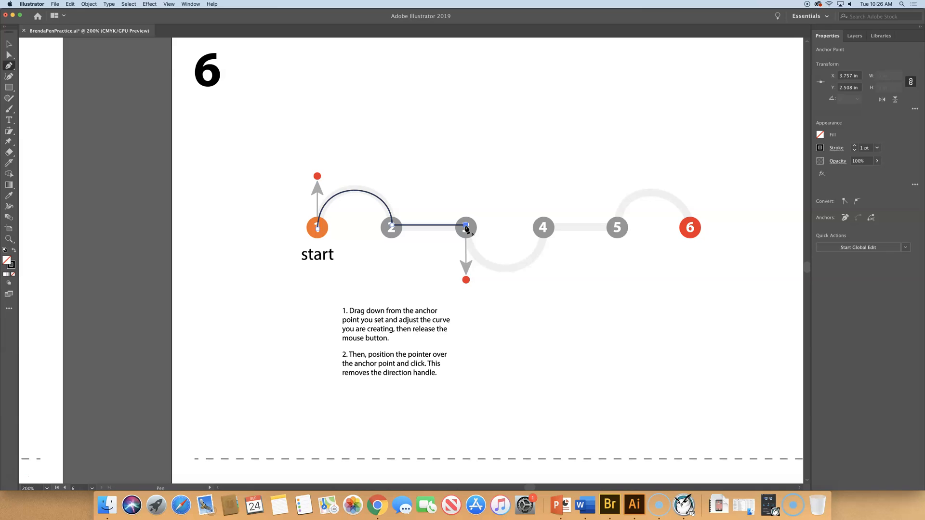
Pull a handle from point 3 down to the red dot, curve the path to point 4, and continue it straight to point 5 without an outgoing handle
{"action": "left_click", "coordinate": [465, 227]}
{"action": "left_click_drag", "start_coordinate": [465, 232], "coordinate": [466, 281]}
{"action": "left_click_drag", "start_coordinate": [466, 229], "coordinate": [476, 262]}
{"action": "left_click_drag", "start_coordinate": [544, 230], "coordinate": [545, 177]}
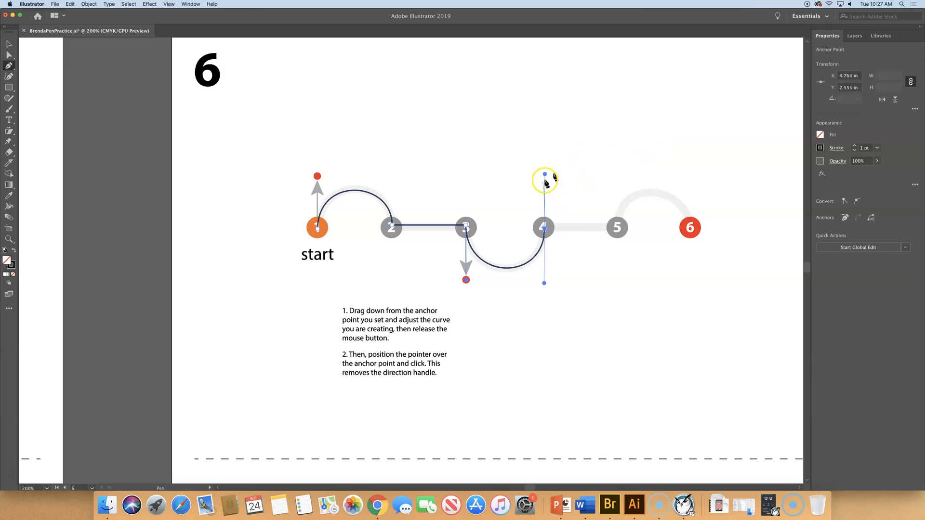
{"action": "left_click", "coordinate": [545, 228]}
{"action": "left_click", "coordinate": [619, 229]}
Pull an upward handle from point 5, curve the path over to point 6, and deselect the finished path
{"action": "left_click_drag", "start_coordinate": [619, 230], "coordinate": [641, 183]}
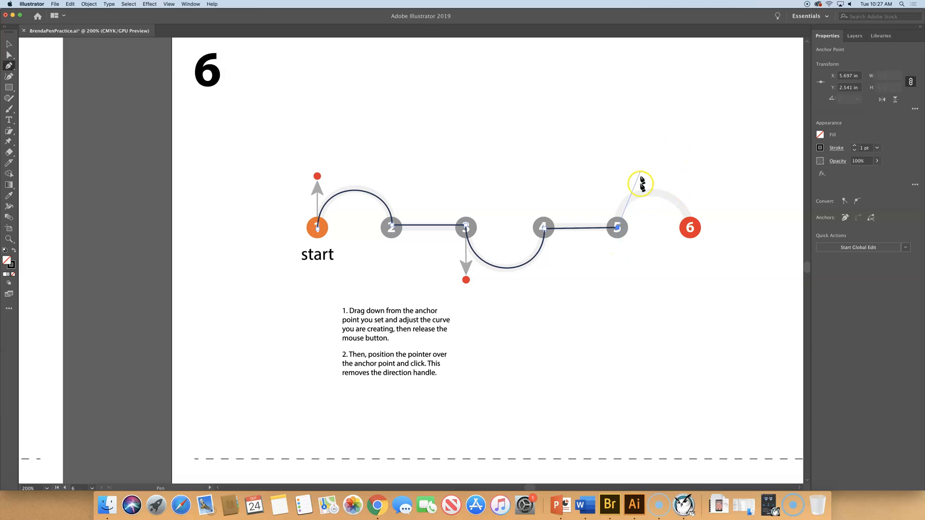
{"action": "left_click", "coordinate": [619, 230]}
{"action": "left_click_drag", "start_coordinate": [618, 230], "coordinate": [617, 189]}
{"action": "left_click_drag", "start_coordinate": [691, 227], "coordinate": [706, 286]}
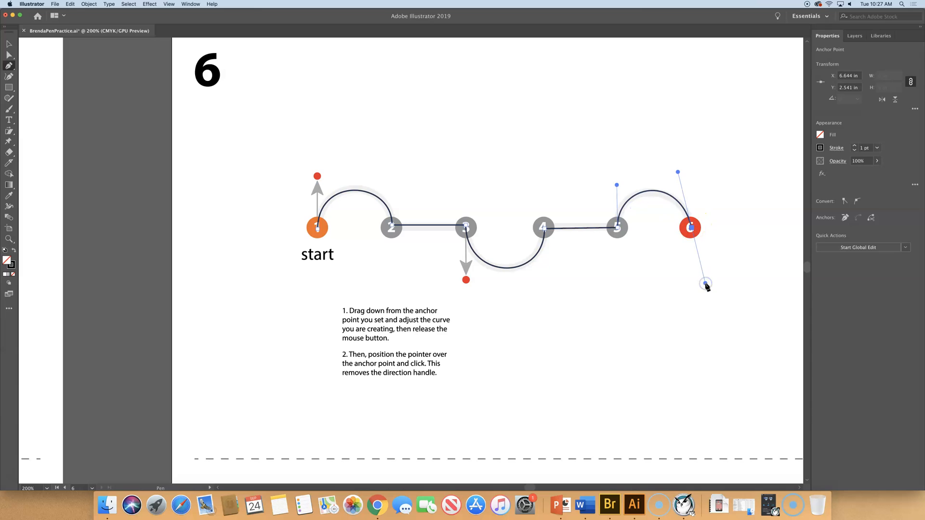
{"action": "left_click", "coordinate": [643, 335], "text": "super"}
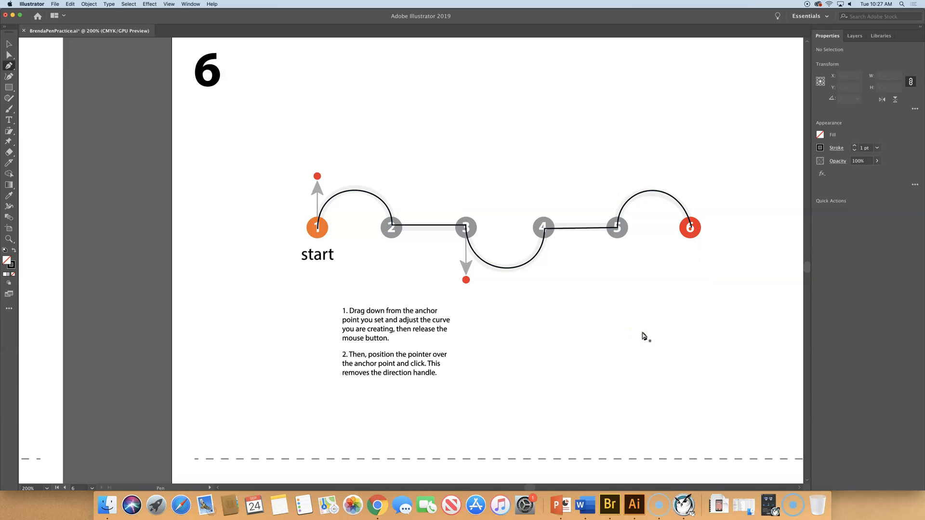